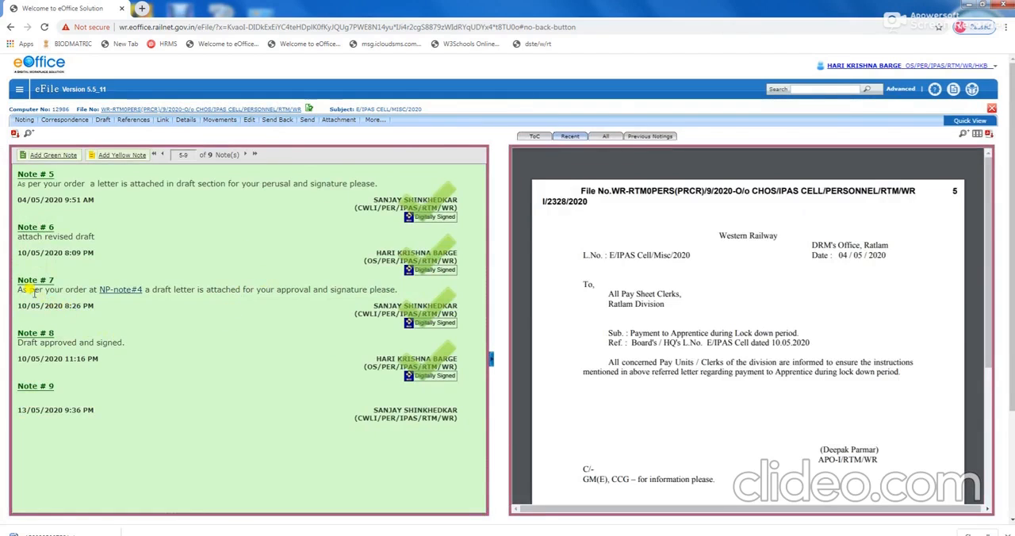
Review Note # 7, view the file's draft list and open draft DFA/6906.
{"action": "left_click_drag", "start_coordinate": [17, 292], "coordinate": [394, 290]}
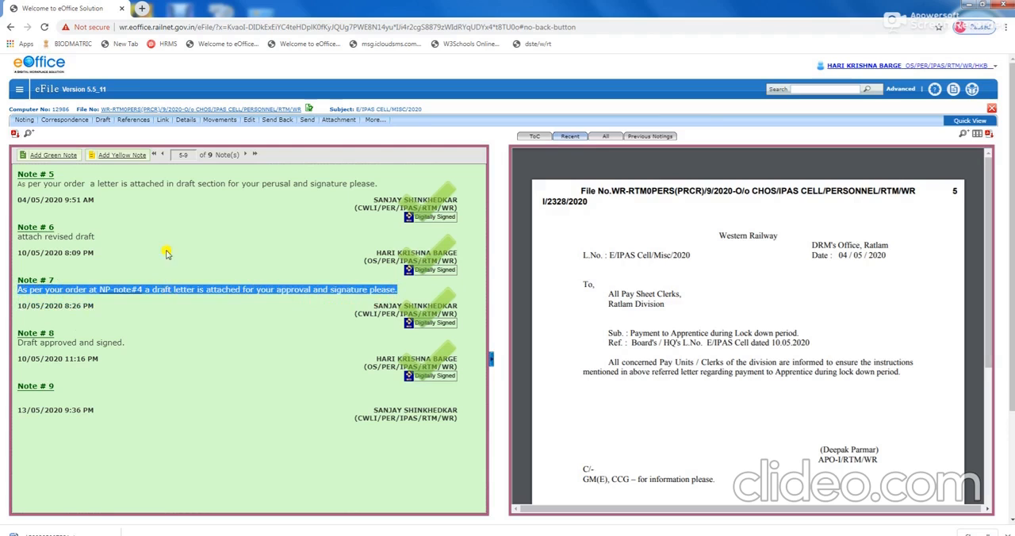
{"action": "left_click", "coordinate": [167, 221]}
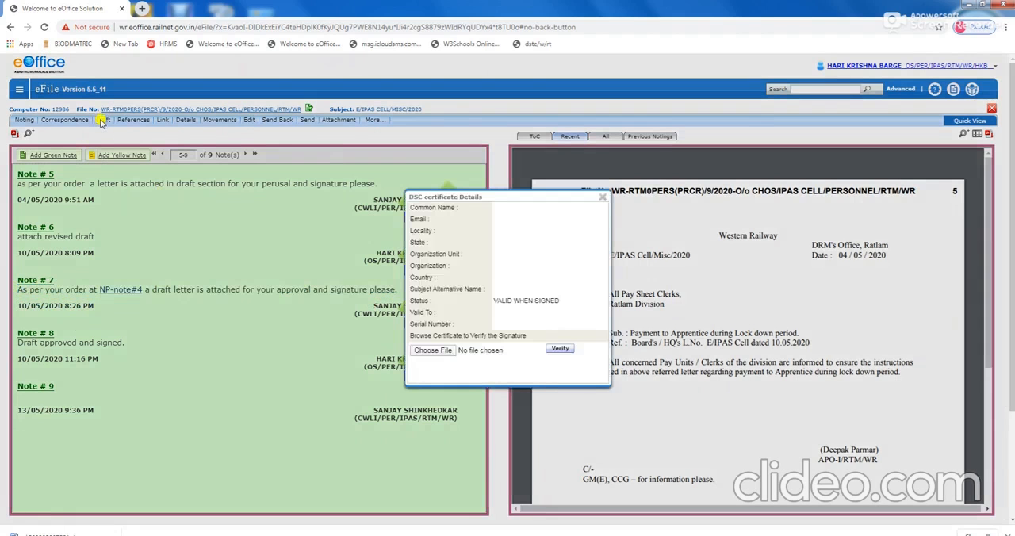
{"action": "left_click", "coordinate": [603, 197]}
{"action": "mouse_move", "coordinate": [102, 123]}
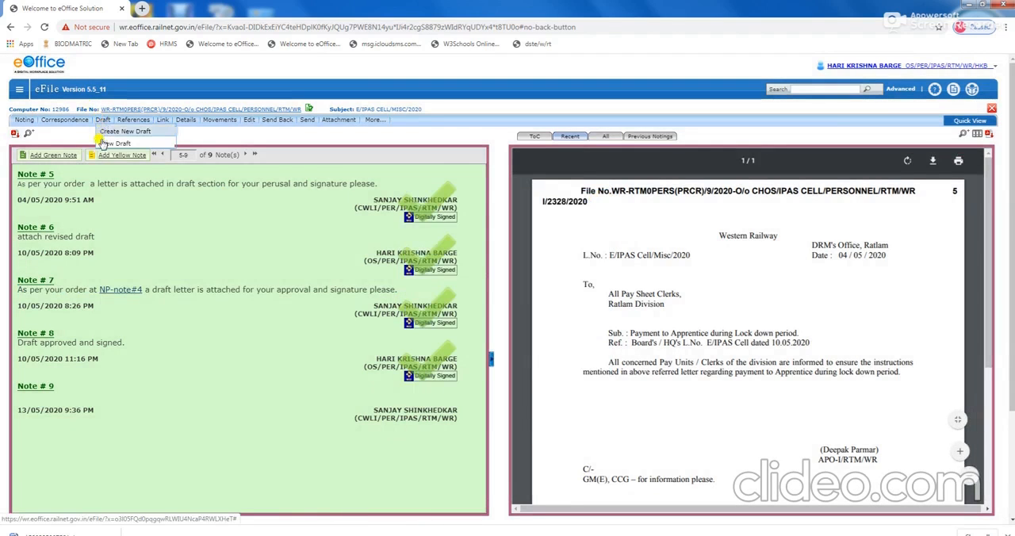
{"action": "left_click", "coordinate": [107, 144]}
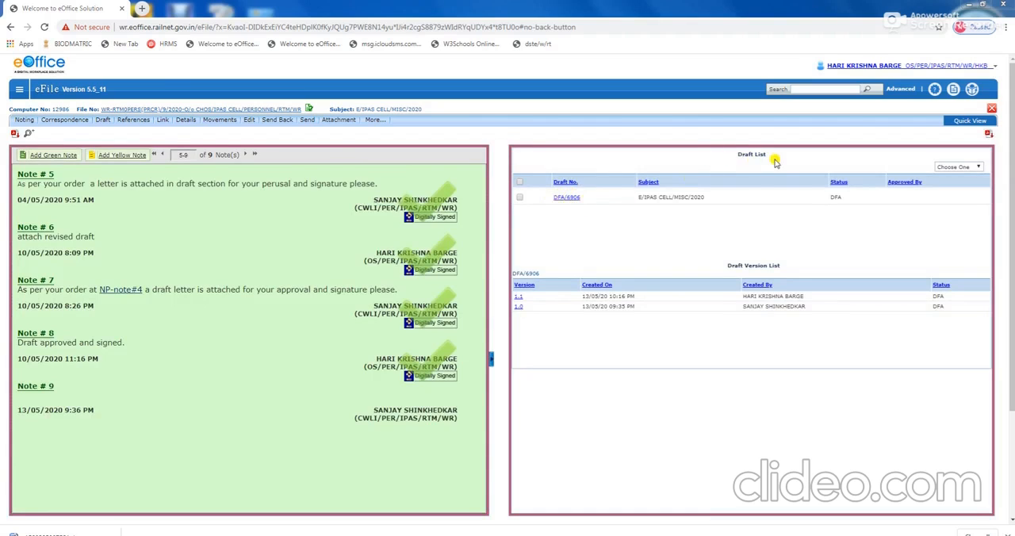
{"action": "left_click", "coordinate": [566, 198]}
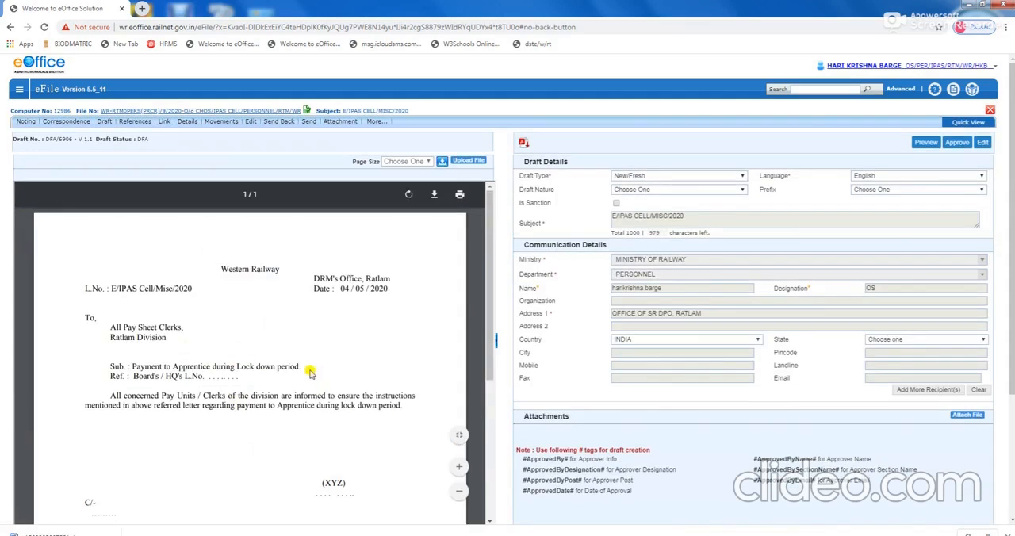
Examine the draft letter, including its blank reference number, signatory and copy-to lines.
{"action": "scroll", "coordinate": [309, 371], "scroll_direction": "down", "scroll_amount": 3}
{"action": "scroll", "coordinate": [275, 372], "scroll_direction": "up", "scroll_amount": 3}
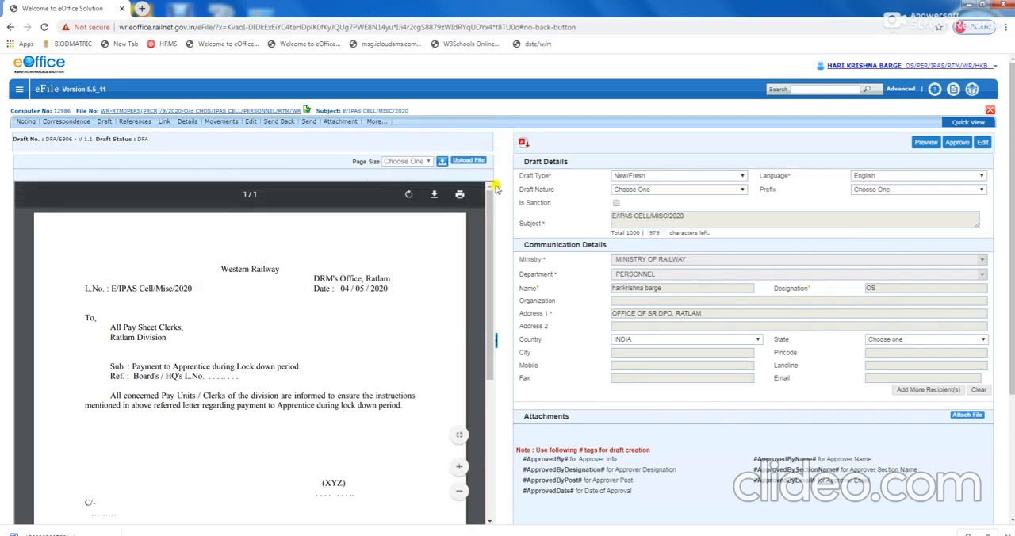
{"action": "scroll", "coordinate": [291, 341], "scroll_direction": "down", "scroll_amount": 1}
{"action": "scroll", "coordinate": [297, 353], "scroll_direction": "down", "scroll_amount": 2}
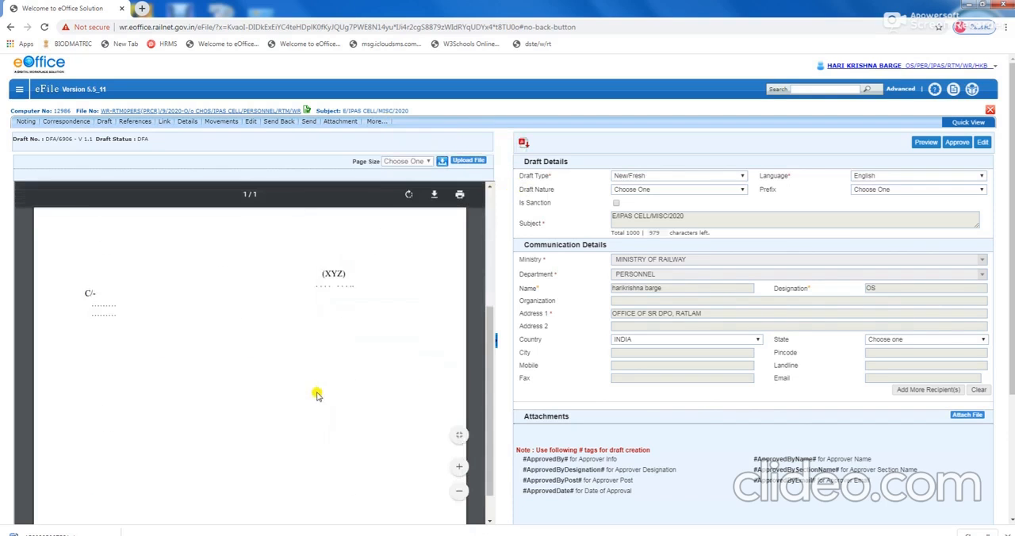
{"action": "scroll", "coordinate": [318, 392], "scroll_direction": "up", "scroll_amount": 2}
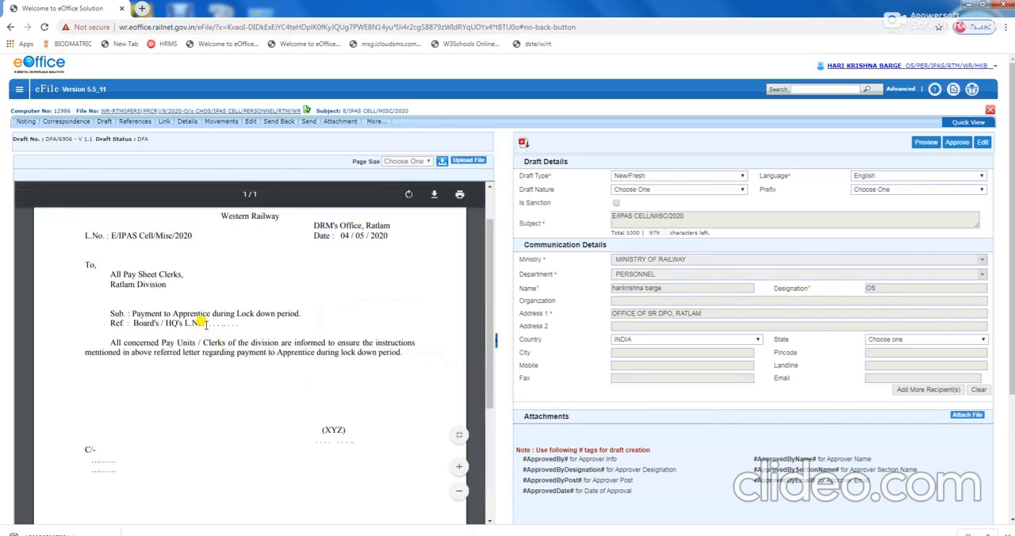
{"action": "left_click_drag", "start_coordinate": [206, 322], "coordinate": [242, 323]}
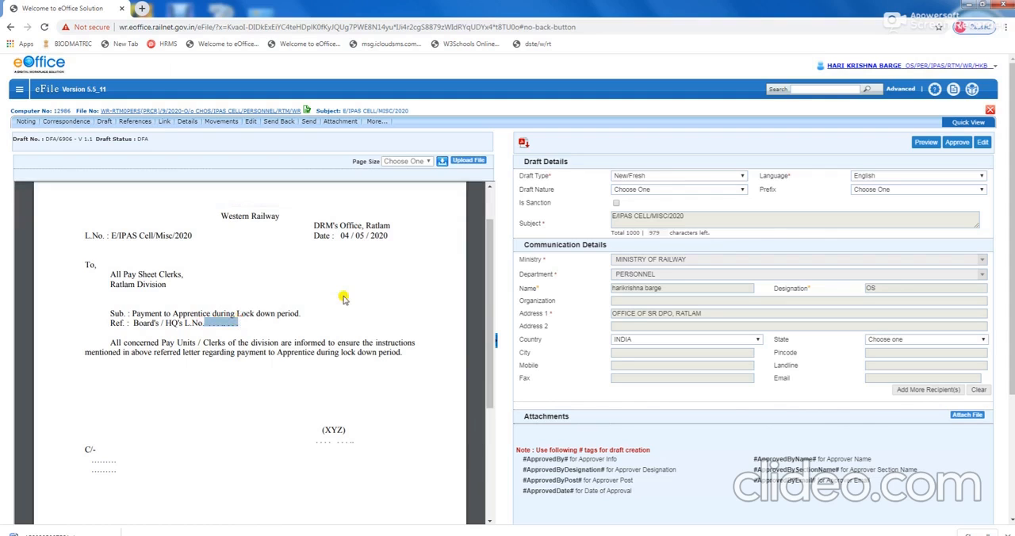
{"action": "left_click", "coordinate": [242, 353]}
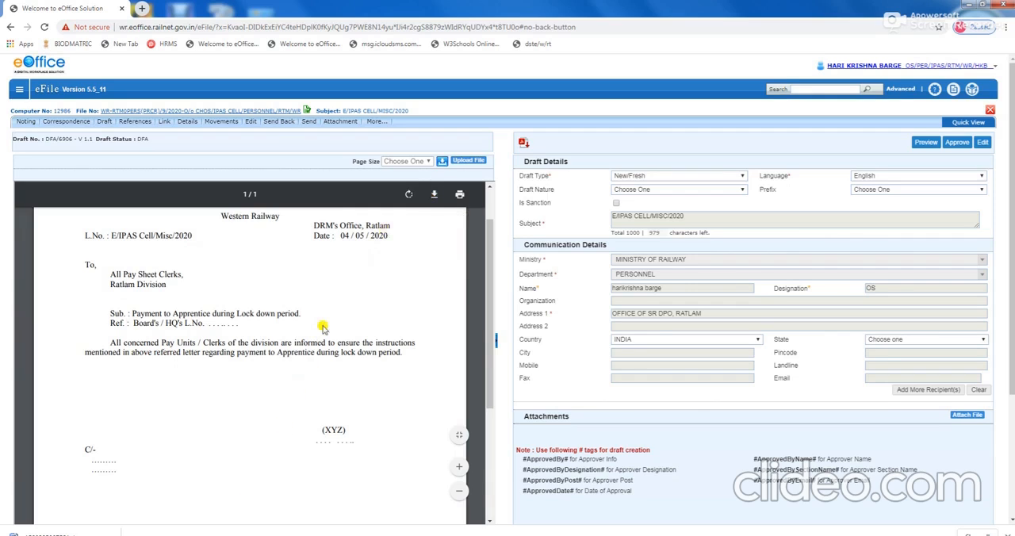
Download the draft letter and open it in Microsoft Word, dismissing the file conversion and add-in template dialogs.
{"action": "left_click", "coordinate": [442, 162]}
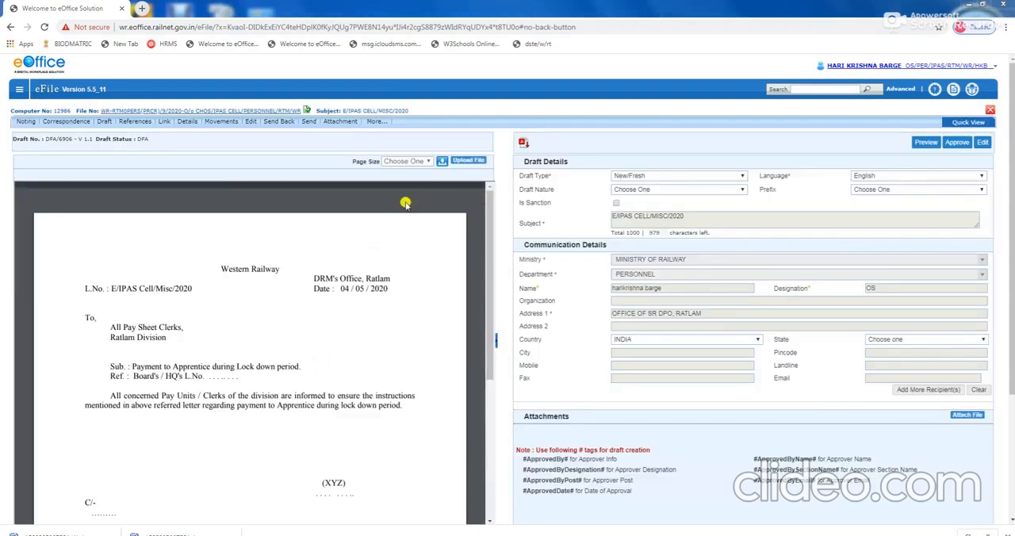
{"action": "left_click", "coordinate": [441, 164]}
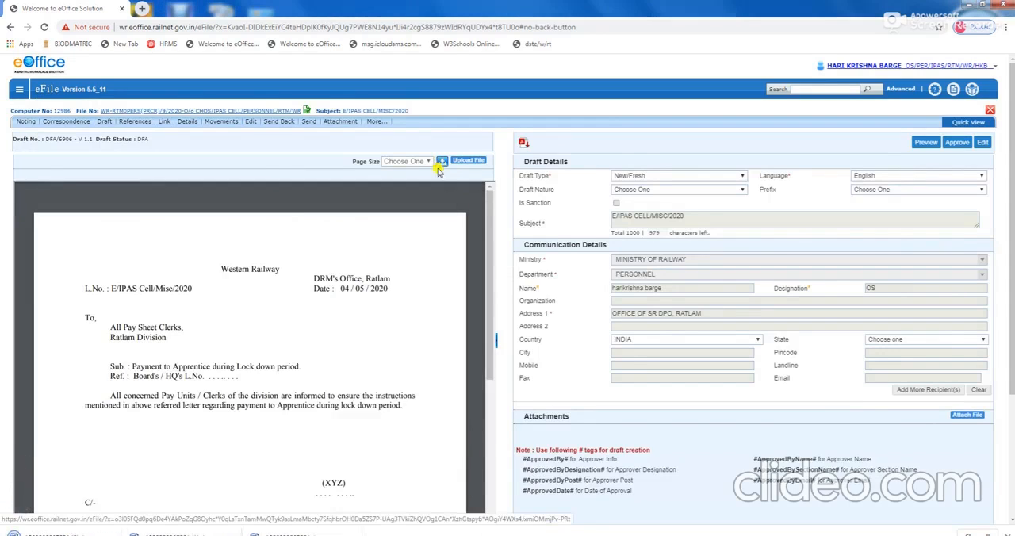
{"action": "left_click", "coordinate": [26, 533]}
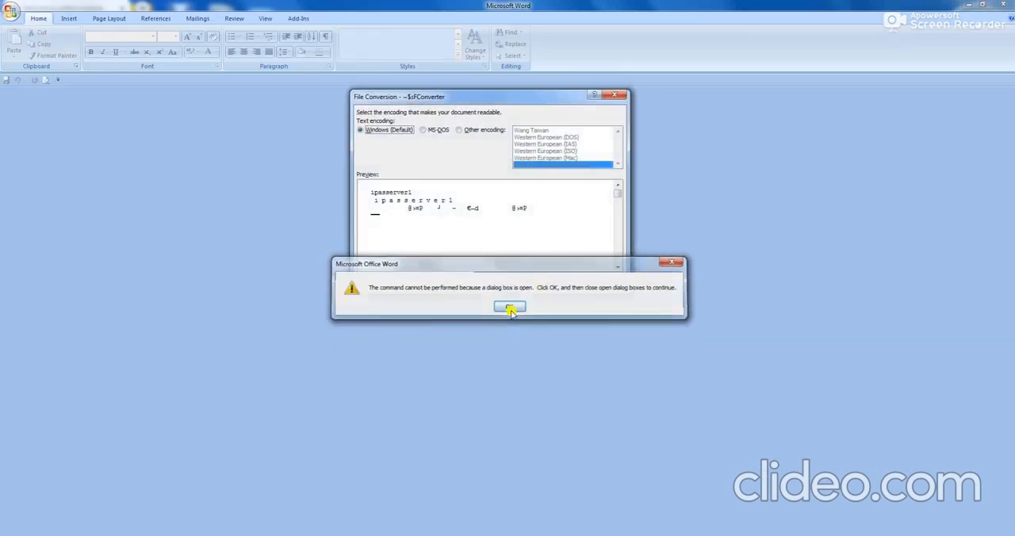
{"action": "left_click", "coordinate": [510, 307]}
{"action": "left_click", "coordinate": [555, 282]}
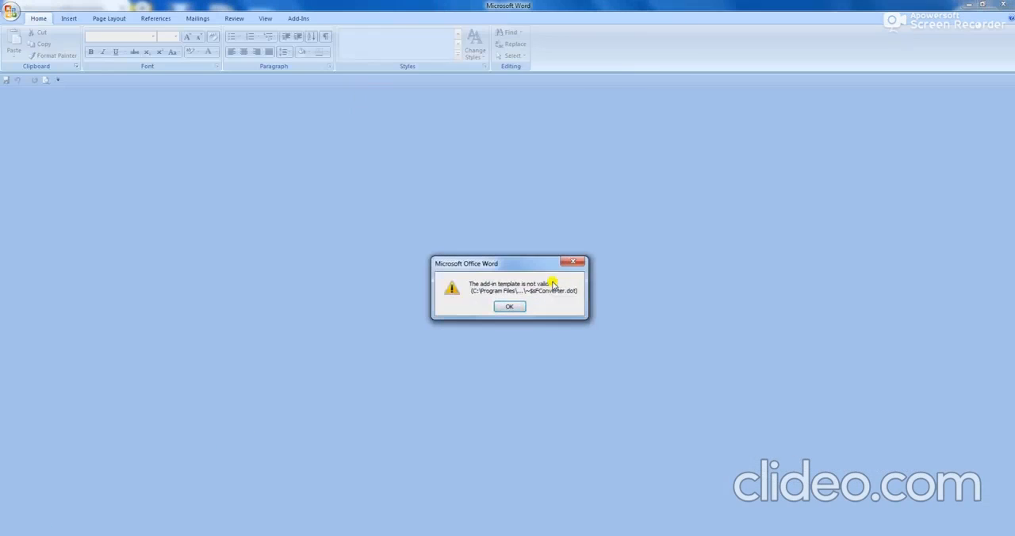
{"action": "left_click", "coordinate": [507, 309]}
{"action": "left_click", "coordinate": [557, 281]}
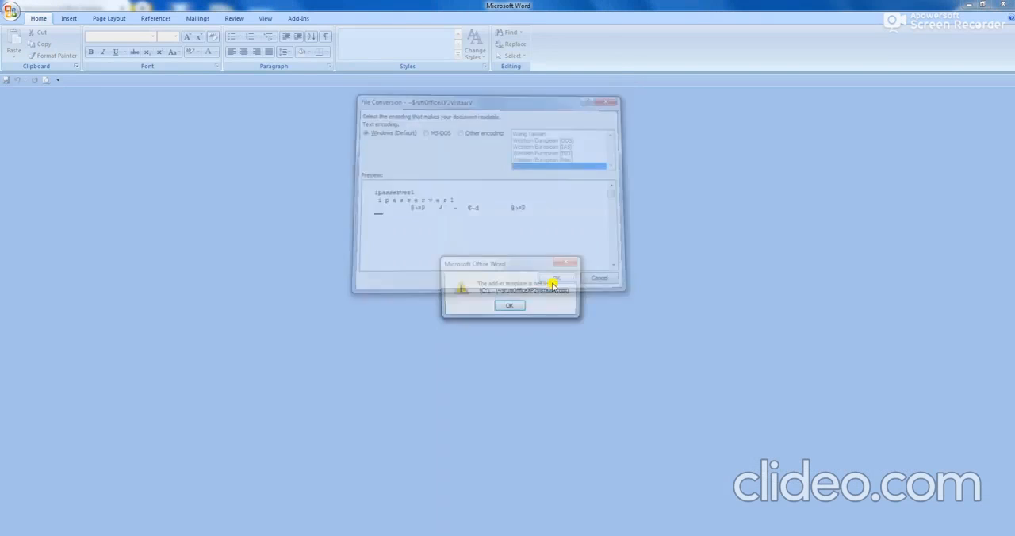
{"action": "left_click", "coordinate": [497, 303]}
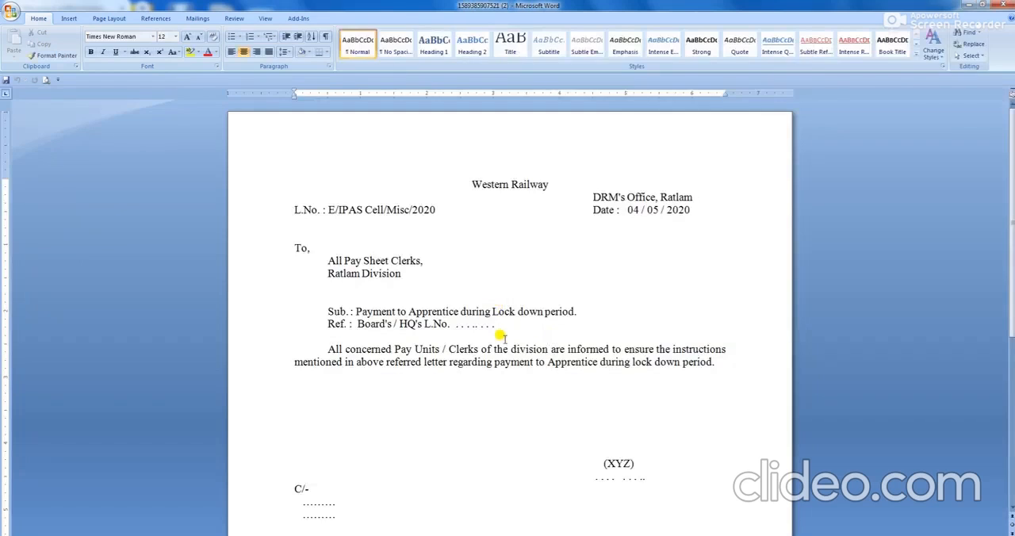
Replace the dotted placeholder after "Board's / HQ's L.No." in the reference line with "E/IPAS cell/RTM date 12.05.20".
{"action": "left_click_drag", "start_coordinate": [449, 325], "coordinate": [480, 325]}
{"action": "left_click", "coordinate": [496, 325]}
{"action": "key", "text": "BackSpace"}
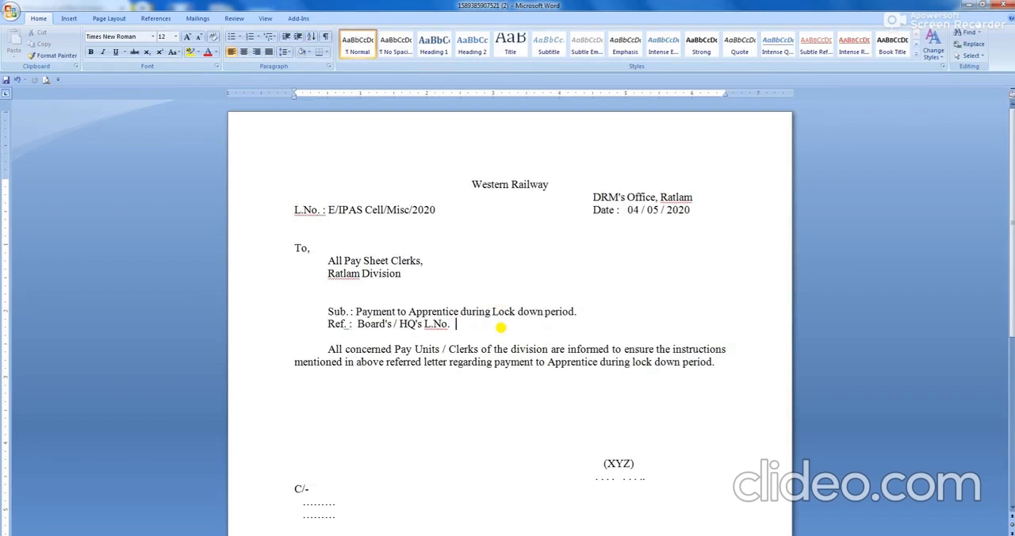
{"action": "type", "text": "E/IPAS cell/RTM da"}
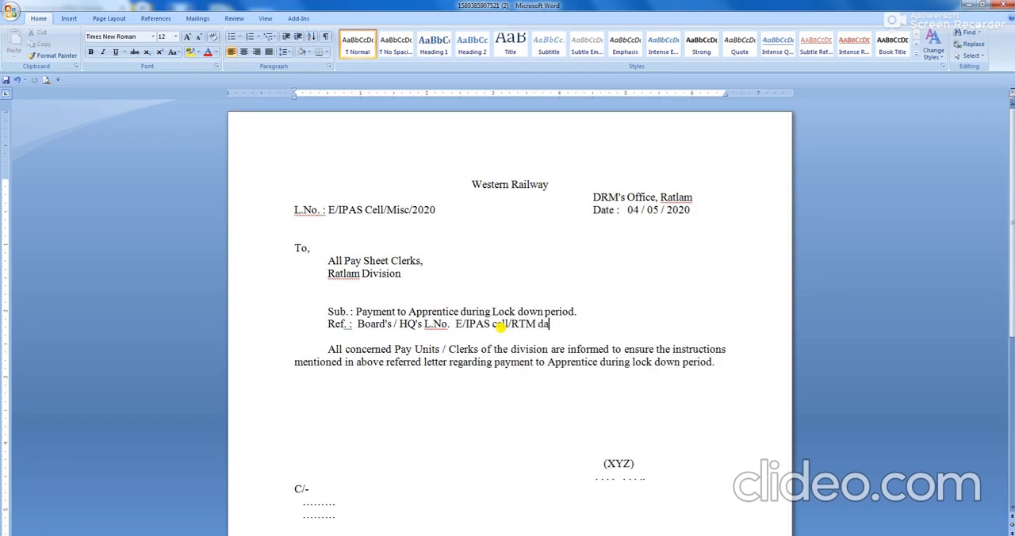
{"action": "type", "text": "te 12.05.20"}
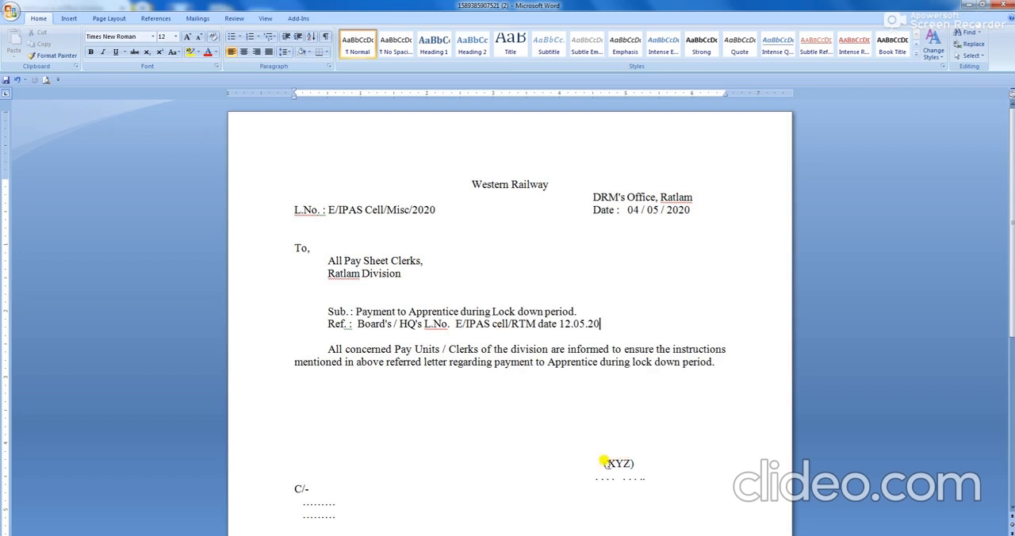
Replace the XYZ placeholder in the signature block with the signing officer's full name.
{"action": "left_click_drag", "start_coordinate": [603, 462], "coordinate": [635, 464]}
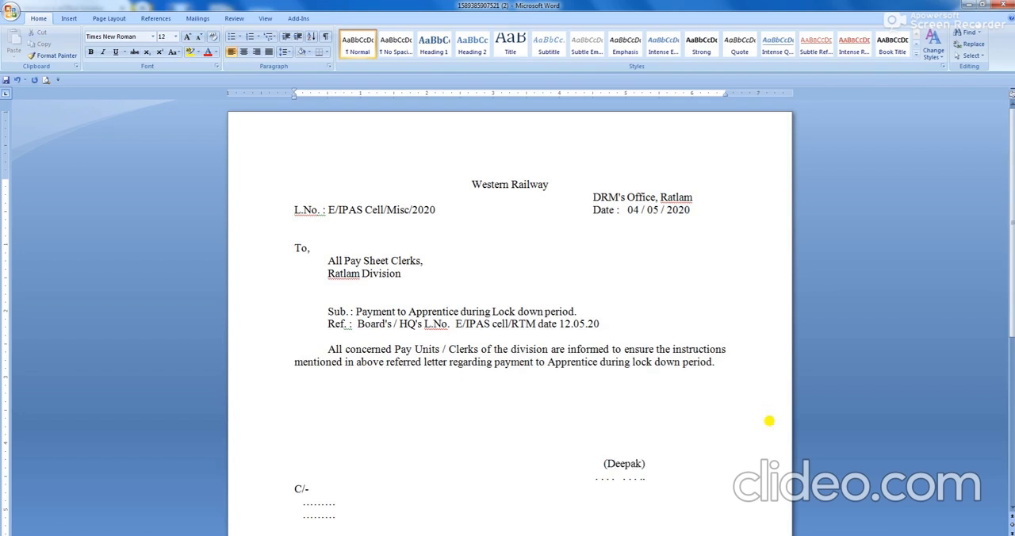
Replace the dotted line under the signatory's name with the designation "APO/I/RTM/WR".
{"action": "key", "text": "Down"}
{"action": "key", "text": "Left"}
{"action": "key", "text": "Left"}
{"action": "key", "text": "Left"}
{"action": "key", "text": "Left"}
{"action": "key", "text": "Left"}
{"action": "key", "text": "Left"}
{"action": "key", "text": "Left"}
{"action": "key", "text": "Left"}
{"action": "key", "text": "Left"}
{"action": "key", "text": "Left"}
{"action": "key", "text": "Left"}
{"action": "key", "text": "Left"}
{"action": "key", "text": "shift+Right"}
{"action": "key", "text": "shift+Right"}
{"action": "key", "text": "shift+Right"}
{"action": "key", "text": "shift+Right"}
{"action": "key", "text": "shift+Right"}
{"action": "key", "text": "shift+Right"}
{"action": "key", "text": "shift+Right"}
{"action": "key", "text": "shift+Right"}
{"action": "key", "text": "shift+Right"}
{"action": "key", "text": "shift+Right"}
{"action": "key", "text": "shift+Right"}
{"action": "key", "text": "shift+Right"}
{"action": "key", "text": "shift+Right"}
{"action": "key", "text": "shift+Right"}
{"action": "key", "text": "shift+Right"}
{"action": "key", "text": "shift+Right"}
{"action": "key", "text": "shift+Right"}
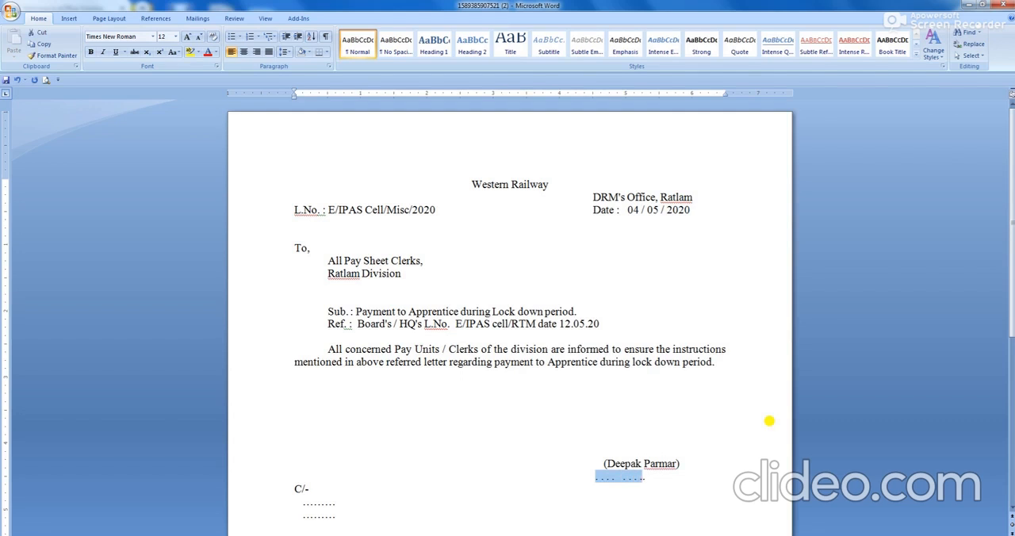
{"action": "type", "text": "A"}
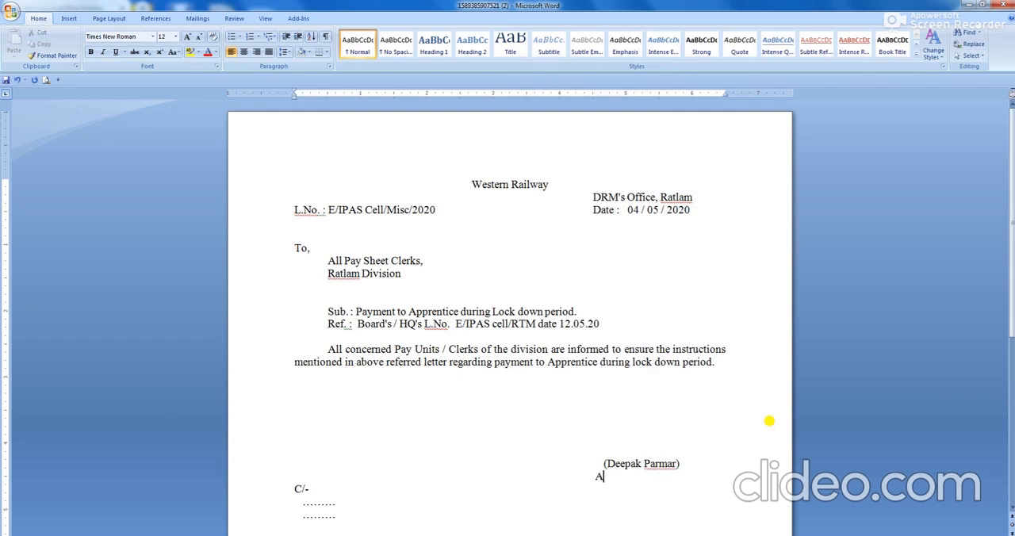
{"action": "type", "text": "PO/I/RTM/WR"}
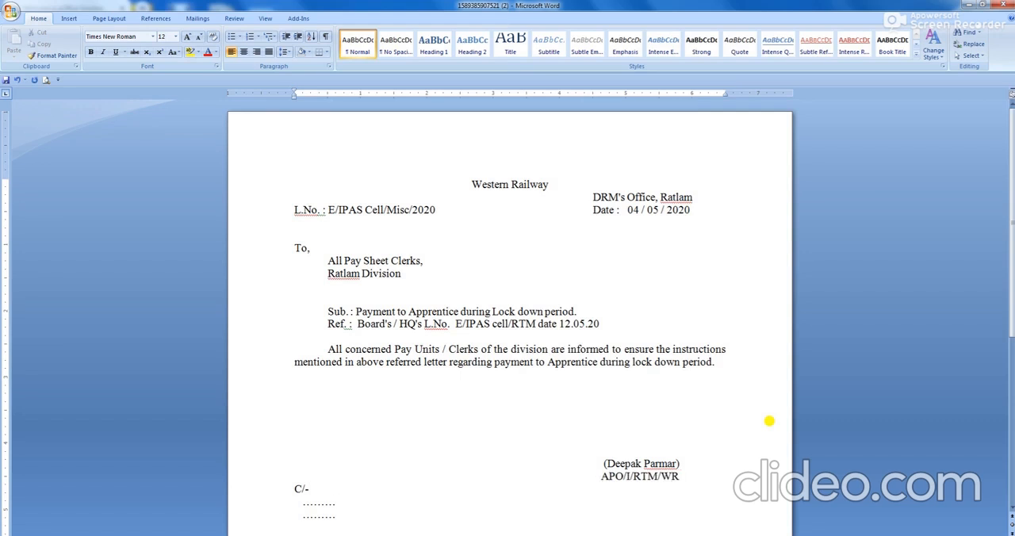
Replace the two dotted lines under "C/-" with the copy recipients "GM(E), CCG".
{"action": "key", "text": "shift+Down"}
{"action": "key", "text": "shift+Down"}
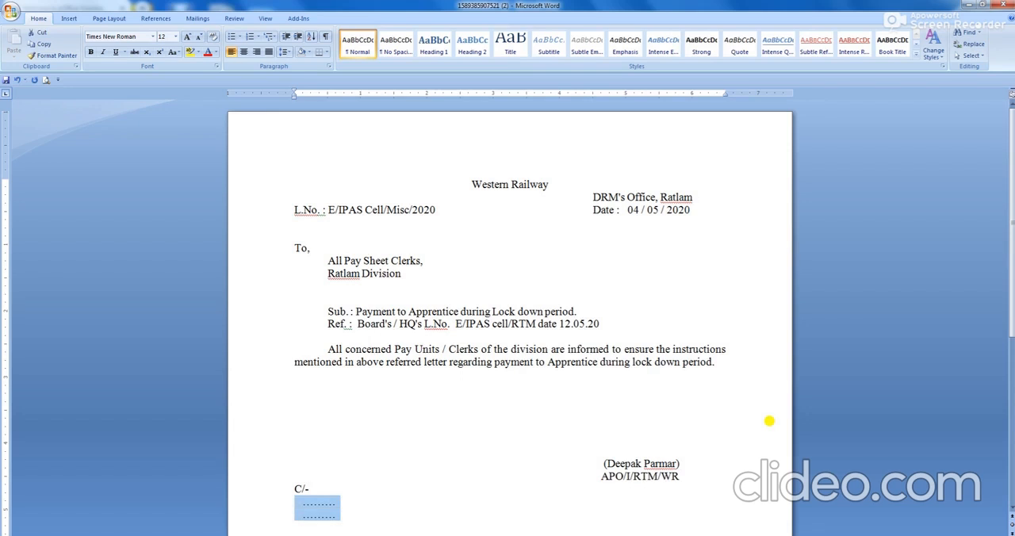
{"action": "type", "text": "GM(E), CCG"}
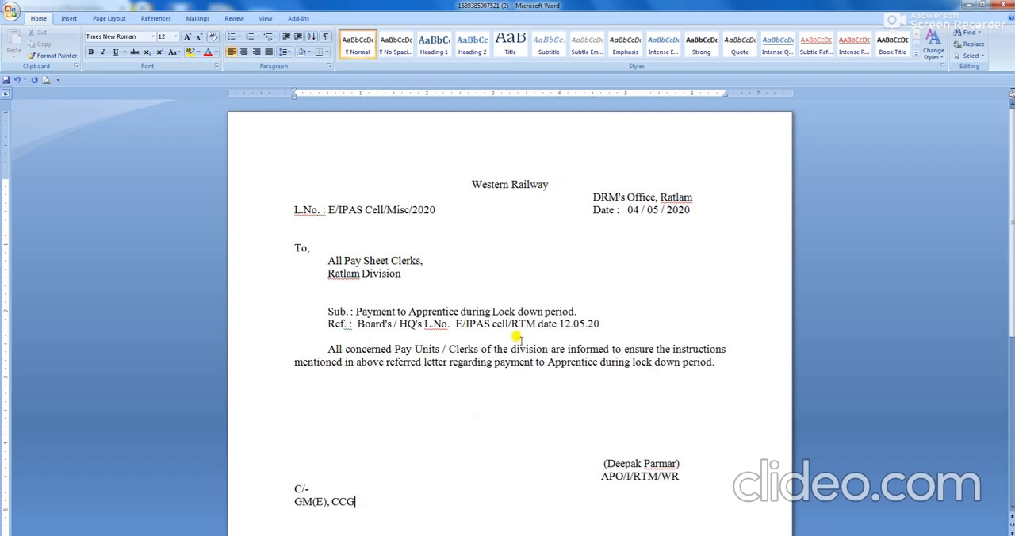
{"action": "scroll", "coordinate": [608, 424], "scroll_direction": "down", "scroll_amount": 2}
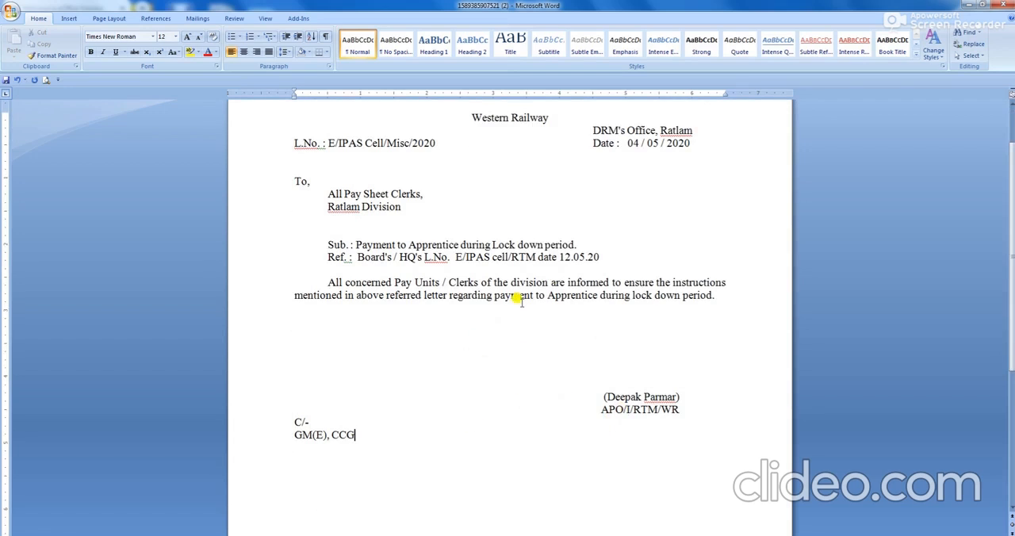
Save the letter, with a Word 97-2003 copy named "Revised Draft" on the Desktop.
{"action": "left_click", "coordinate": [12, 12]}
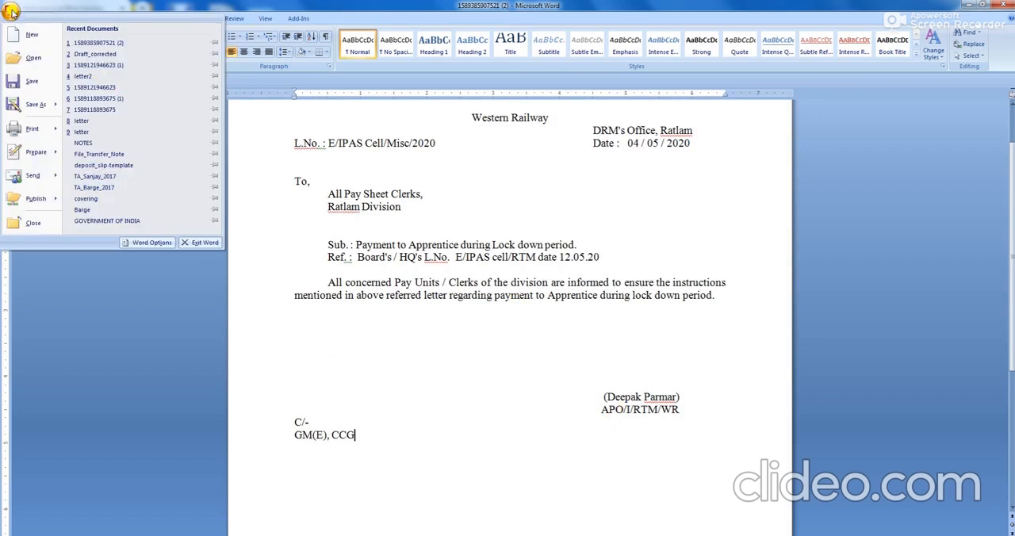
{"action": "left_click", "coordinate": [42, 84]}
{"action": "left_click", "coordinate": [6, 13]}
{"action": "mouse_move", "coordinate": [47, 104]}
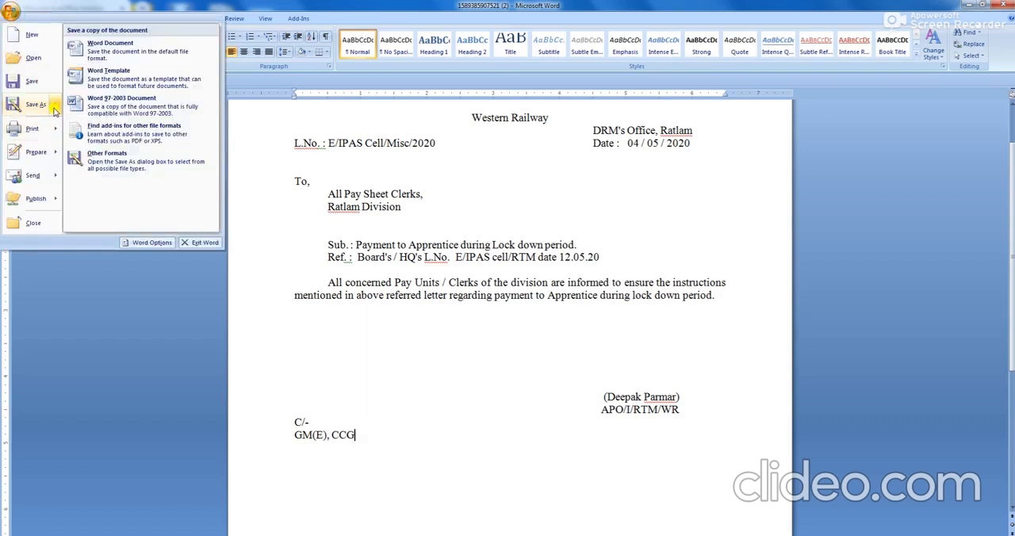
{"action": "left_click", "coordinate": [101, 108]}
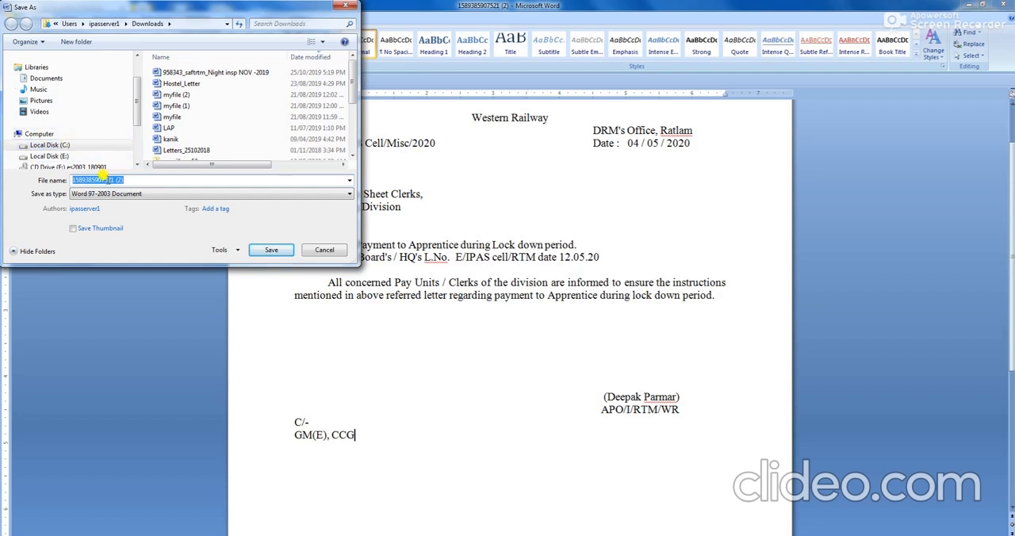
{"action": "type", "text": "Revised Draft"}
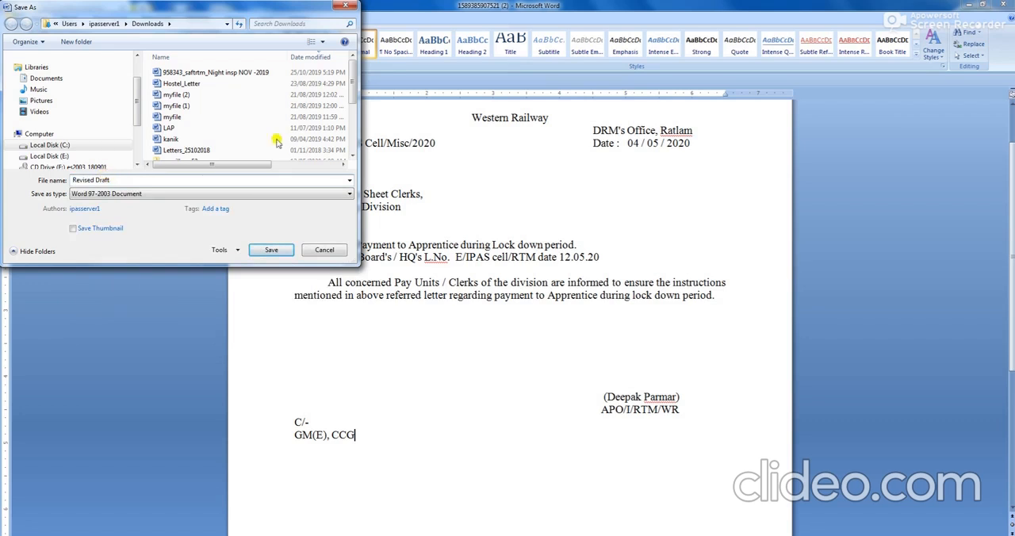
{"action": "left_click", "coordinate": [227, 25]}
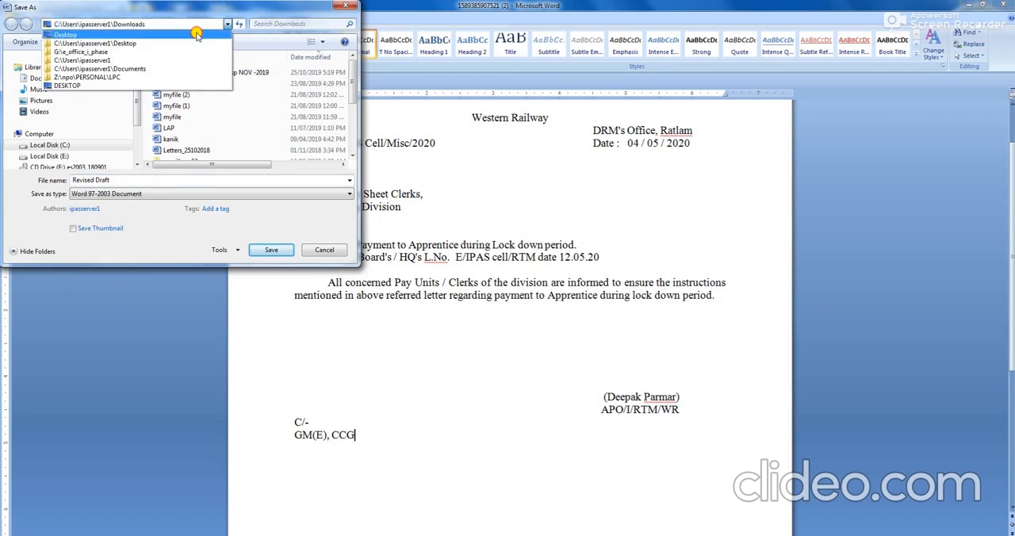
{"action": "left_click", "coordinate": [198, 34]}
{"action": "left_click", "coordinate": [273, 251]}
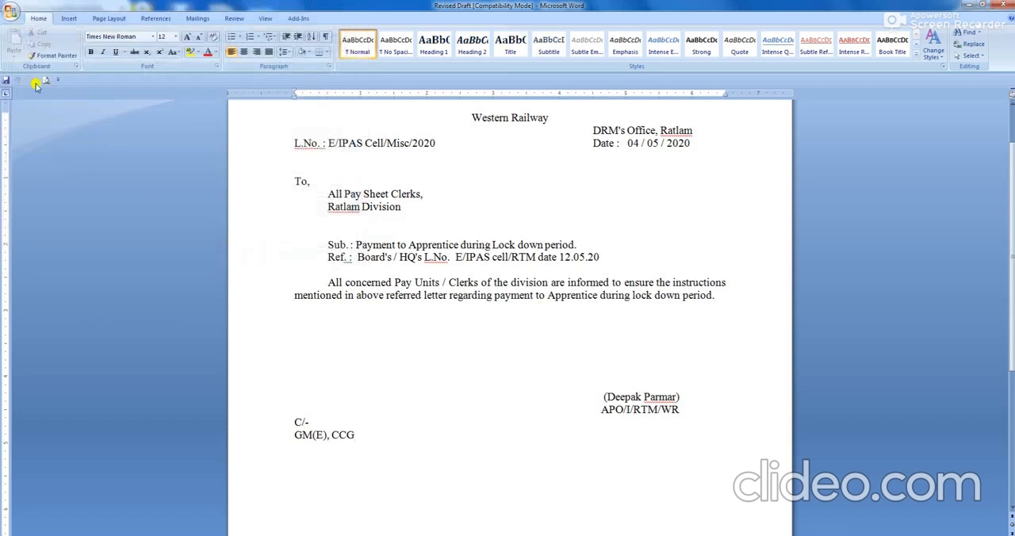
Close the Revised Draft letter and exit Word to return to the eFile draft page.
{"action": "left_click", "coordinate": [12, 14]}
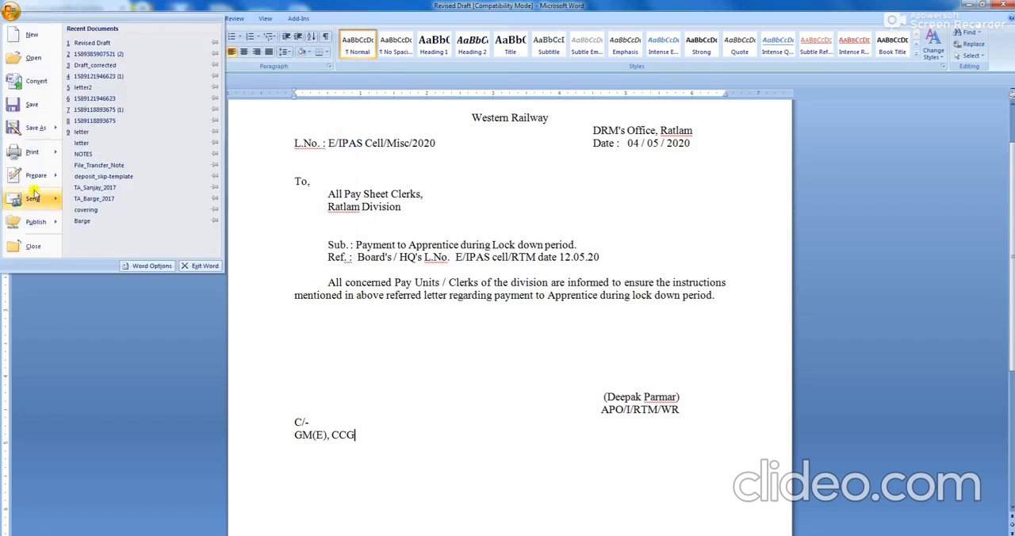
{"action": "left_click", "coordinate": [33, 246]}
{"action": "left_click", "coordinate": [12, 13]}
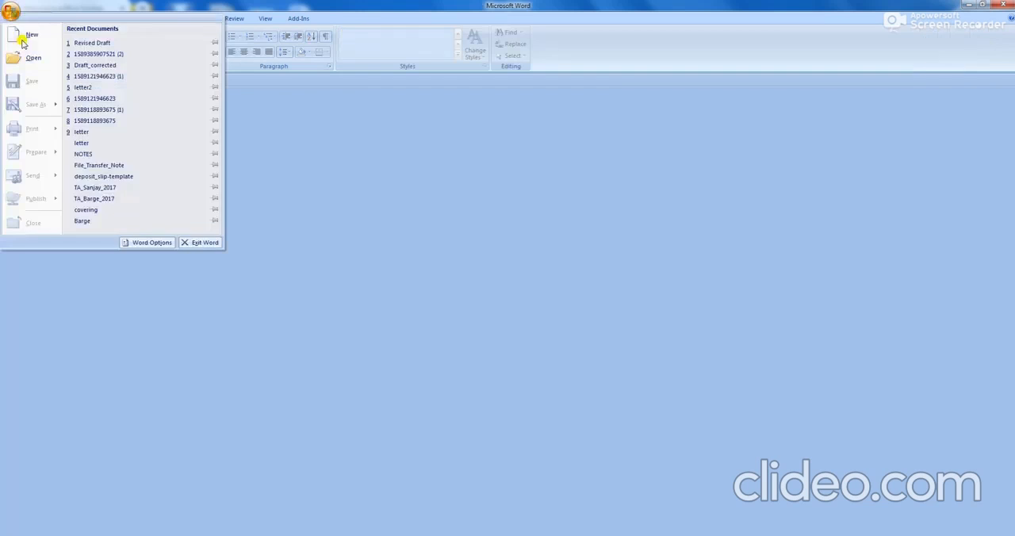
{"action": "left_click", "coordinate": [200, 243]}
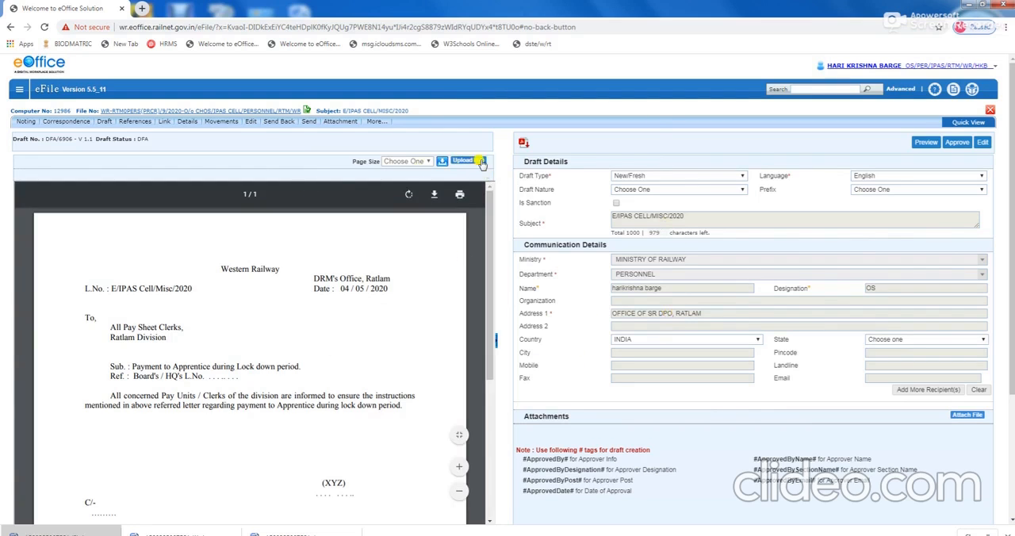
Make draft DFA/6906 editable and upload the "Revised Draft" document from the Desktop as its new letter.
{"action": "left_click", "coordinate": [983, 145]}
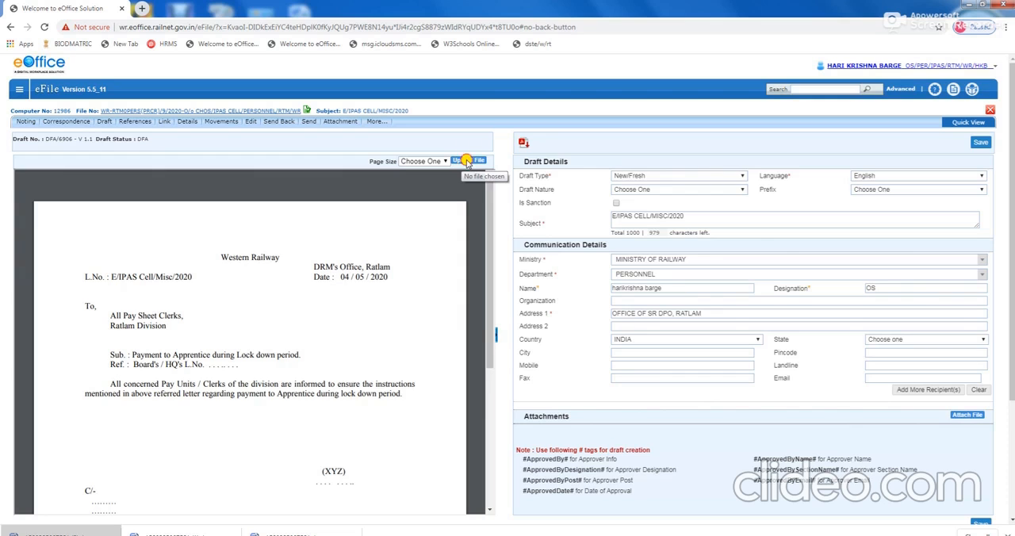
{"action": "left_click", "coordinate": [468, 162]}
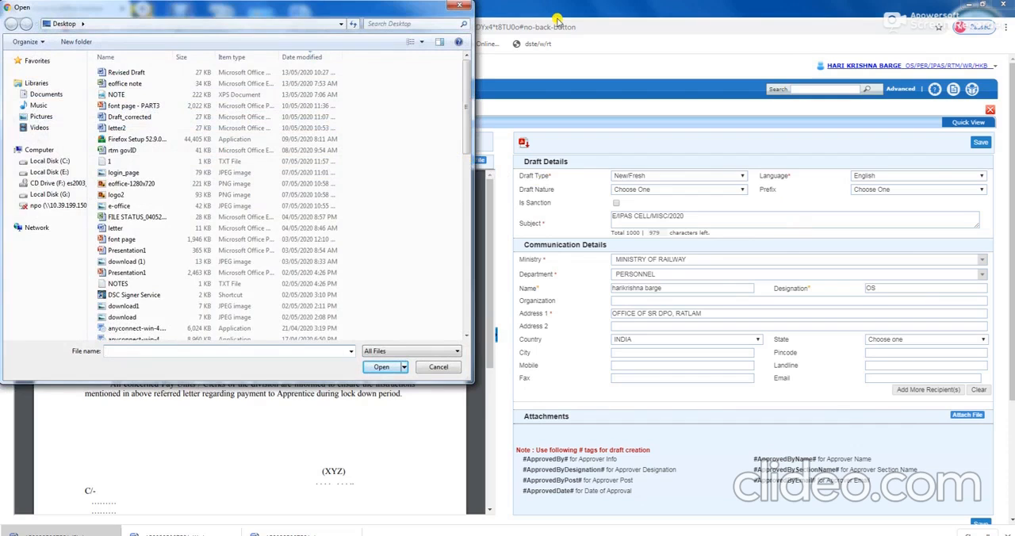
{"action": "left_click", "coordinate": [132, 74]}
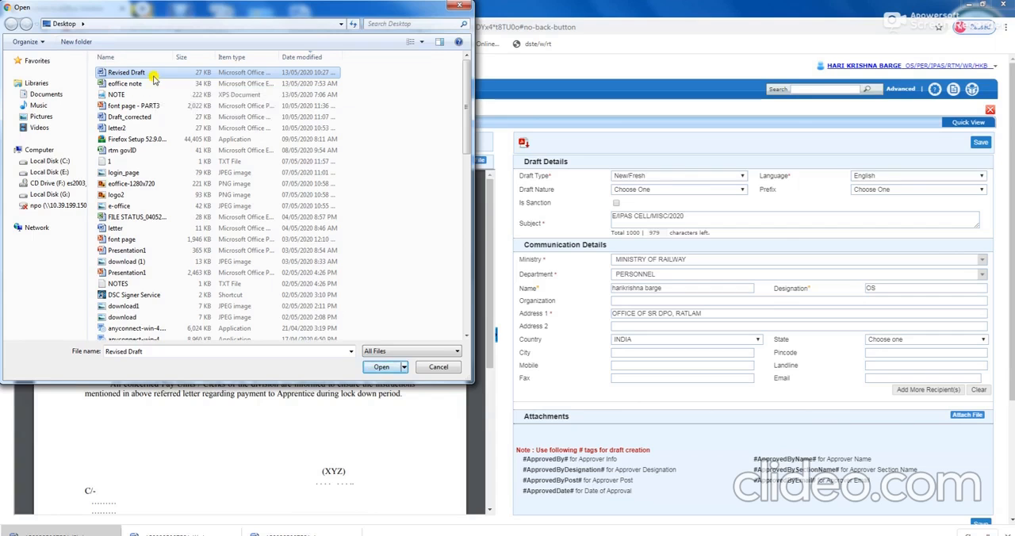
{"action": "left_click", "coordinate": [381, 368]}
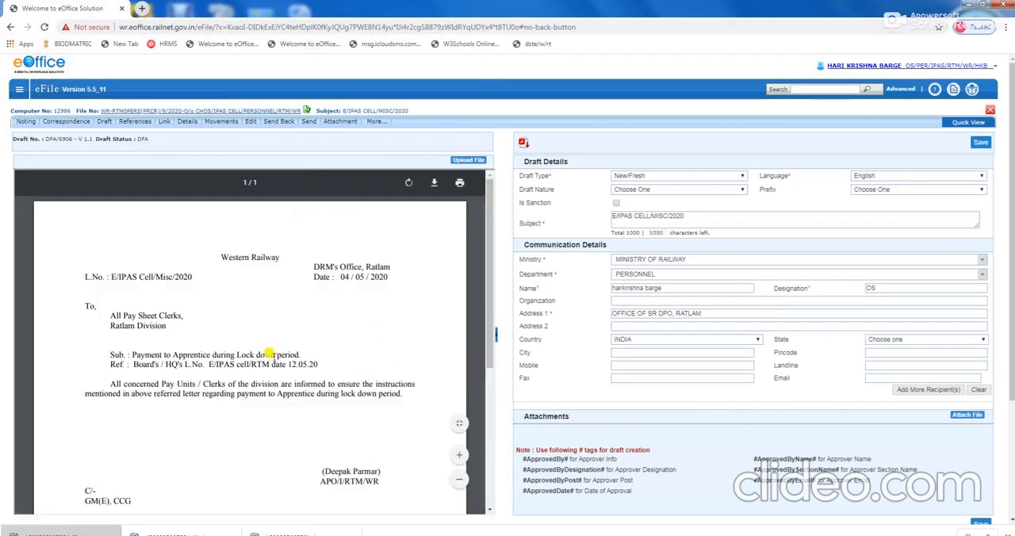
Check the reference line and signature block in the uploaded letter, and save the draft.
{"action": "left_click_drag", "start_coordinate": [210, 357], "coordinate": [282, 356]}
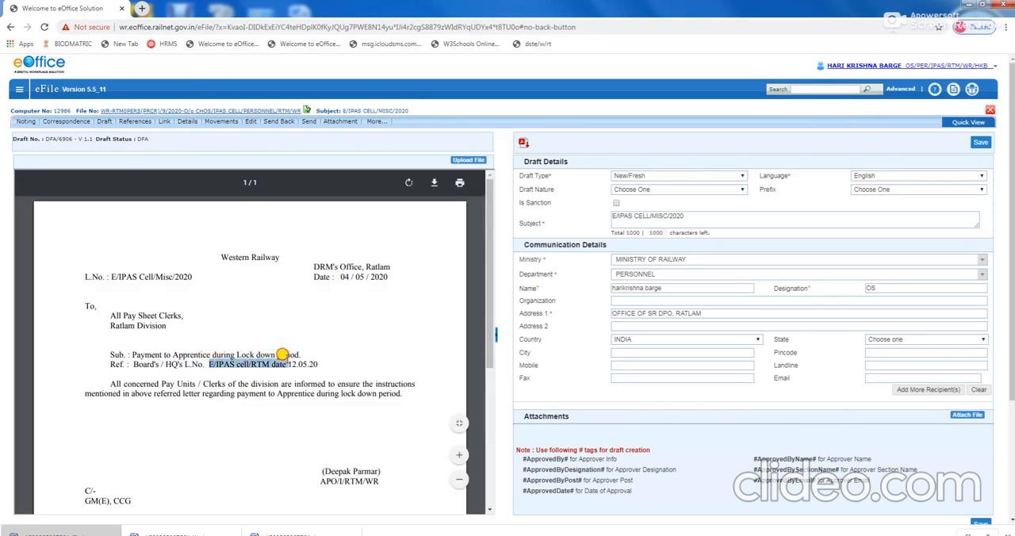
{"action": "left_click_drag", "start_coordinate": [321, 468], "coordinate": [385, 479]}
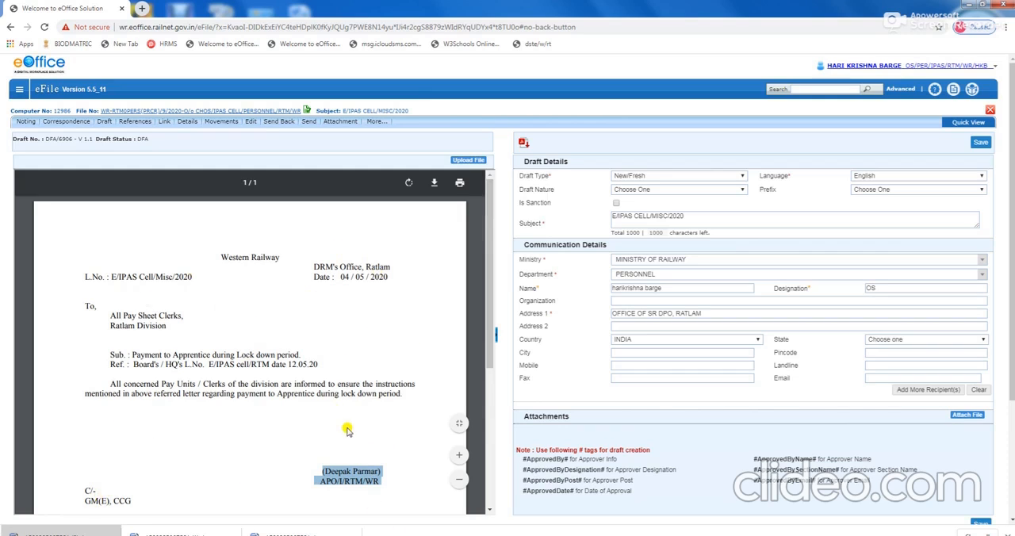
{"action": "scroll", "coordinate": [322, 356], "scroll_direction": "down", "scroll_amount": 3}
{"action": "scroll", "coordinate": [288, 352], "scroll_direction": "up", "scroll_amount": 3}
{"action": "left_click", "coordinate": [982, 143]}
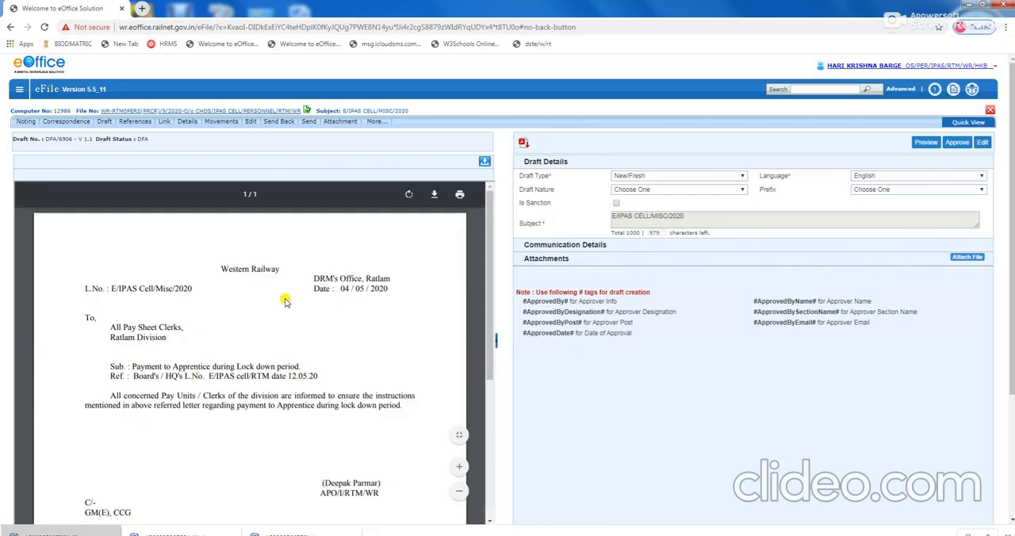
Review the saved letter, approve draft DFA/6906 and accept the approval confirmation.
{"action": "scroll", "coordinate": [308, 400], "scroll_direction": "down", "scroll_amount": 3}
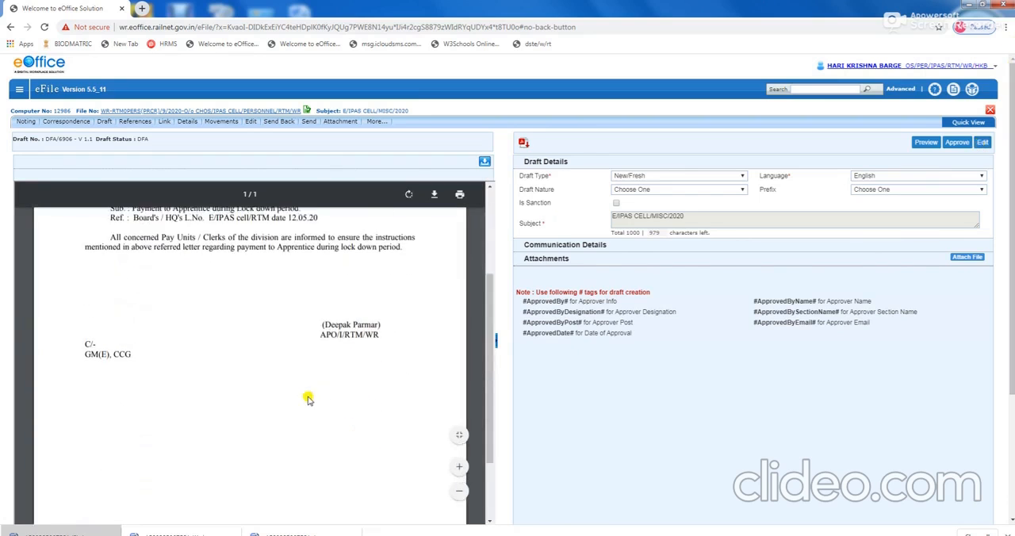
{"action": "scroll", "coordinate": [309, 400], "scroll_direction": "up", "scroll_amount": 4}
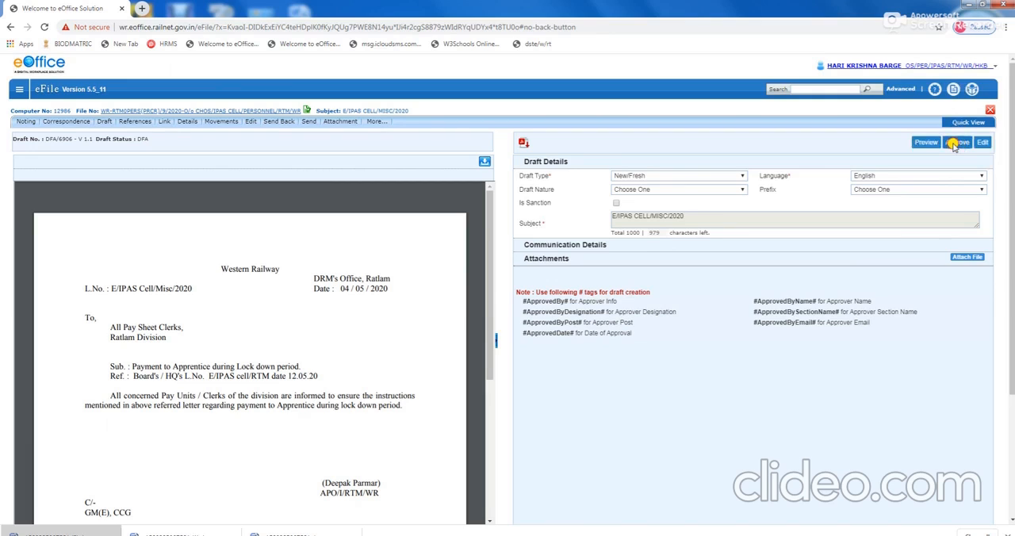
{"action": "left_click", "coordinate": [955, 146]}
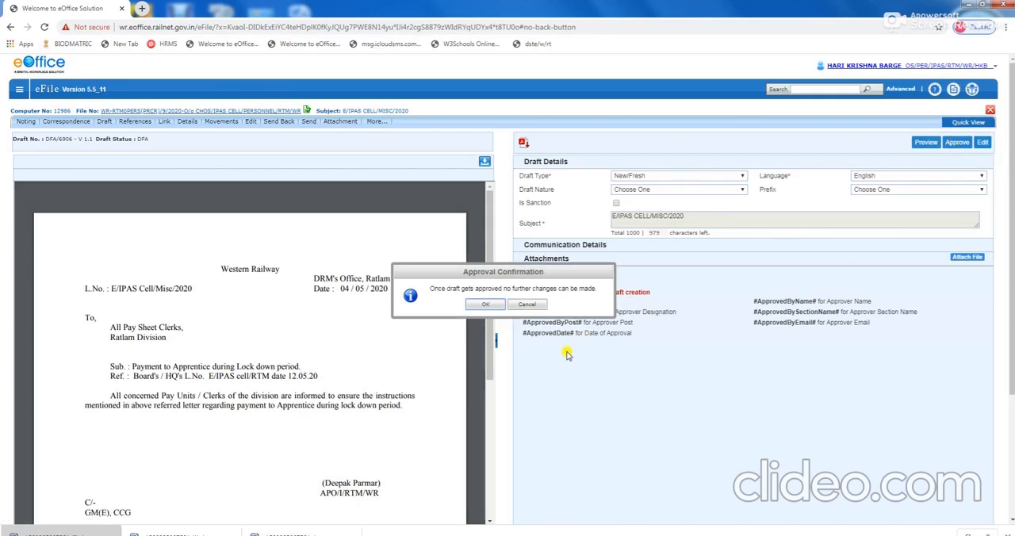
{"action": "left_click", "coordinate": [484, 306]}
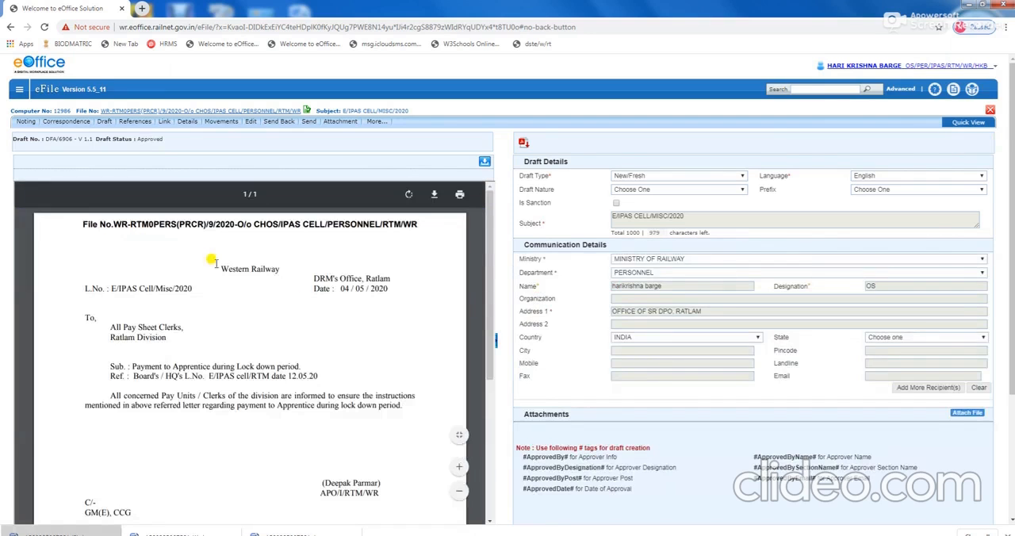
Start a Custom Sign on the approved letter and mark a rectangular signature area just above the signatory's name.
{"action": "scroll", "coordinate": [270, 356], "scroll_direction": "down", "scroll_amount": 3}
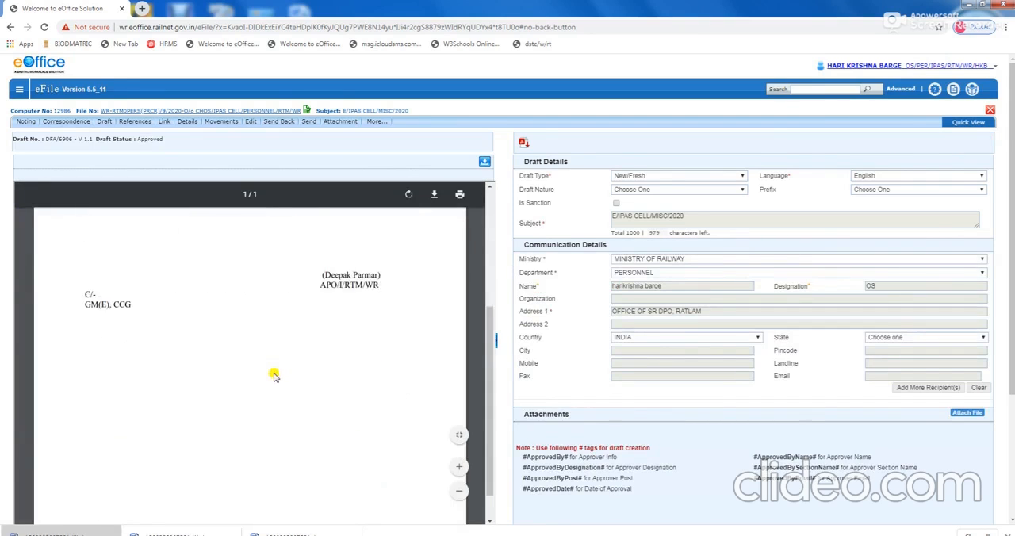
{"action": "scroll", "coordinate": [272, 369], "scroll_direction": "up", "scroll_amount": 3}
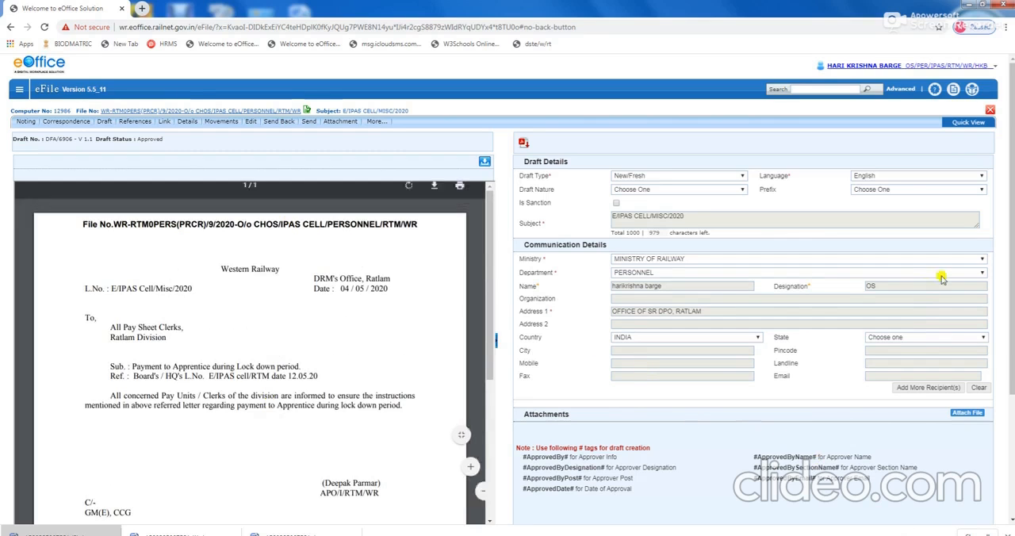
{"action": "scroll", "coordinate": [837, 421], "scroll_direction": "down", "scroll_amount": 3}
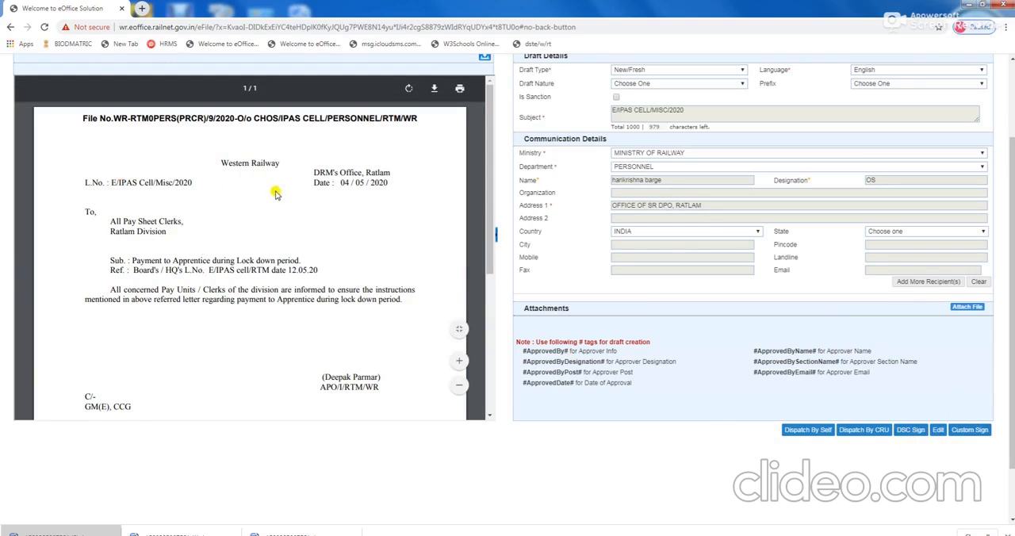
{"action": "scroll", "coordinate": [262, 226], "scroll_direction": "down", "scroll_amount": 3}
{"action": "scroll", "coordinate": [261, 226], "scroll_direction": "up", "scroll_amount": 2}
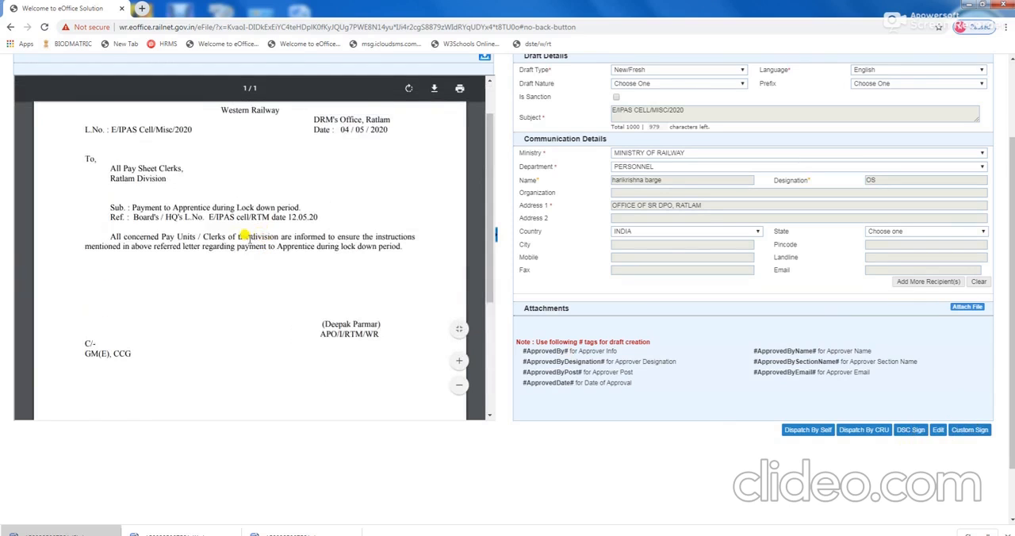
{"action": "scroll", "coordinate": [254, 246], "scroll_direction": "down", "scroll_amount": 5}
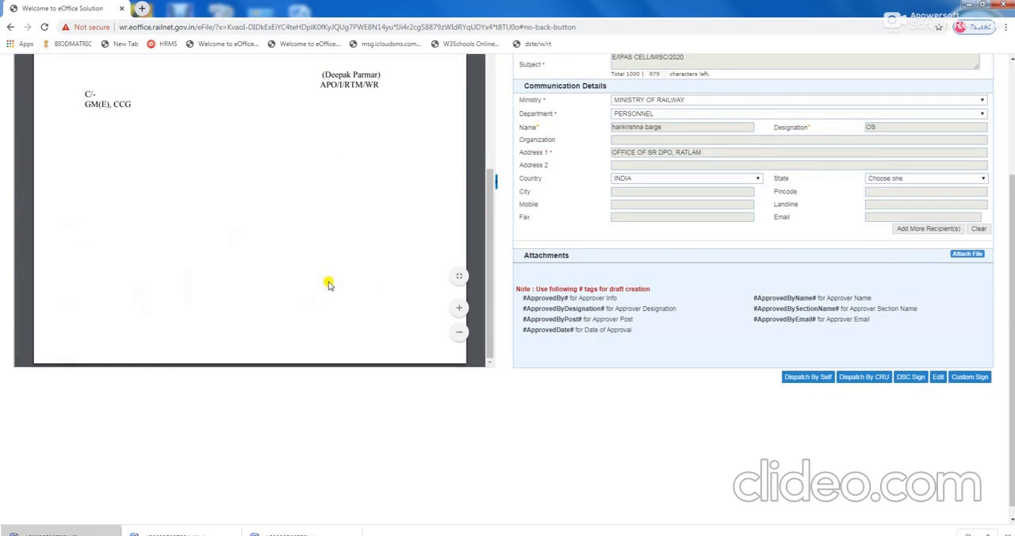
{"action": "scroll", "coordinate": [325, 287], "scroll_direction": "up", "scroll_amount": 3}
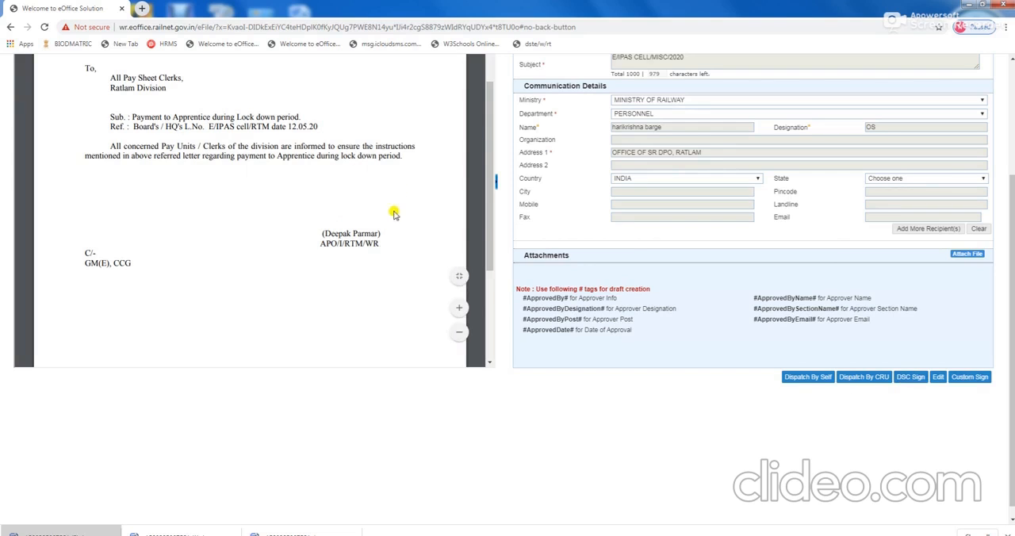
{"action": "left_click", "coordinate": [969, 379]}
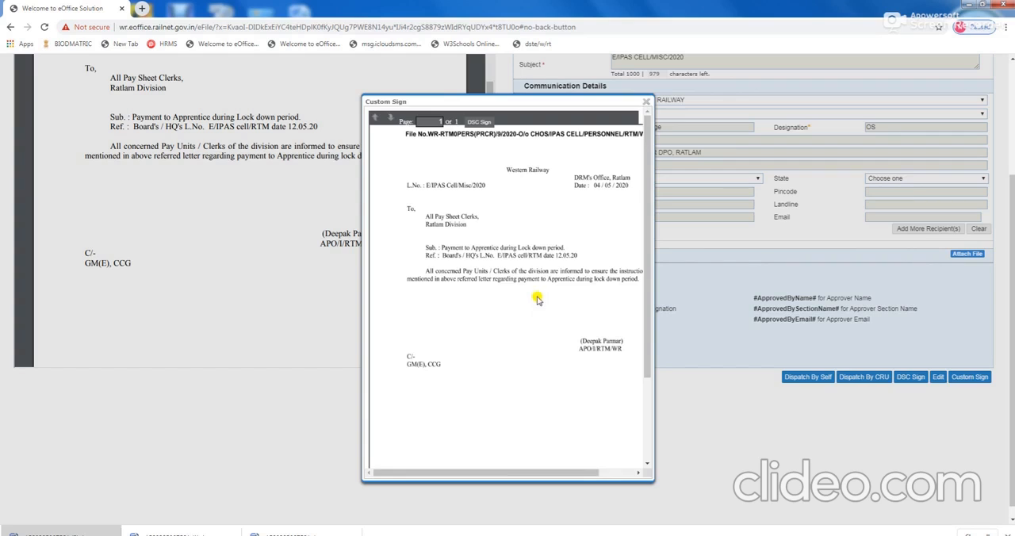
{"action": "left_click_drag", "start_coordinate": [537, 297], "coordinate": [625, 328]}
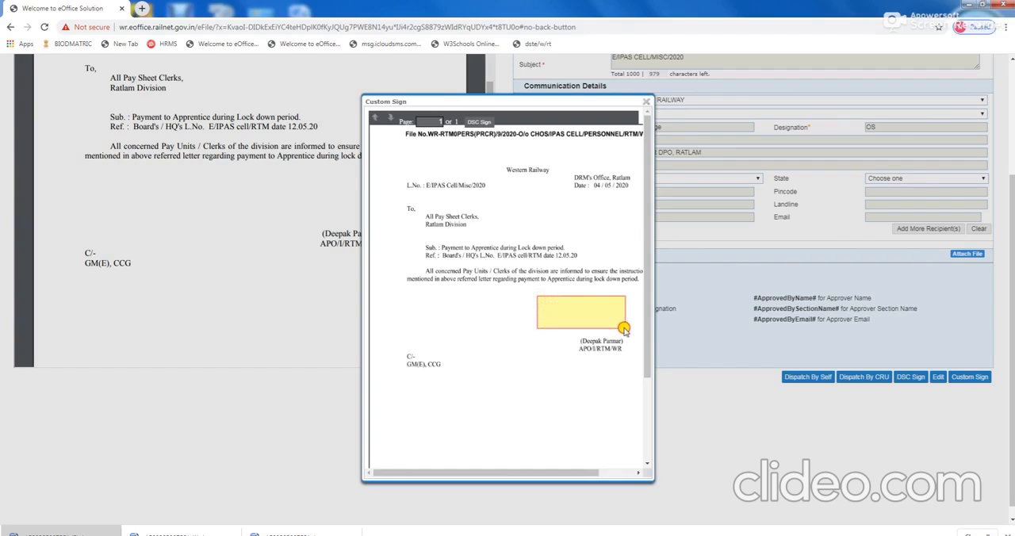
{"action": "left_click_drag", "start_coordinate": [624, 328], "coordinate": [625, 335]}
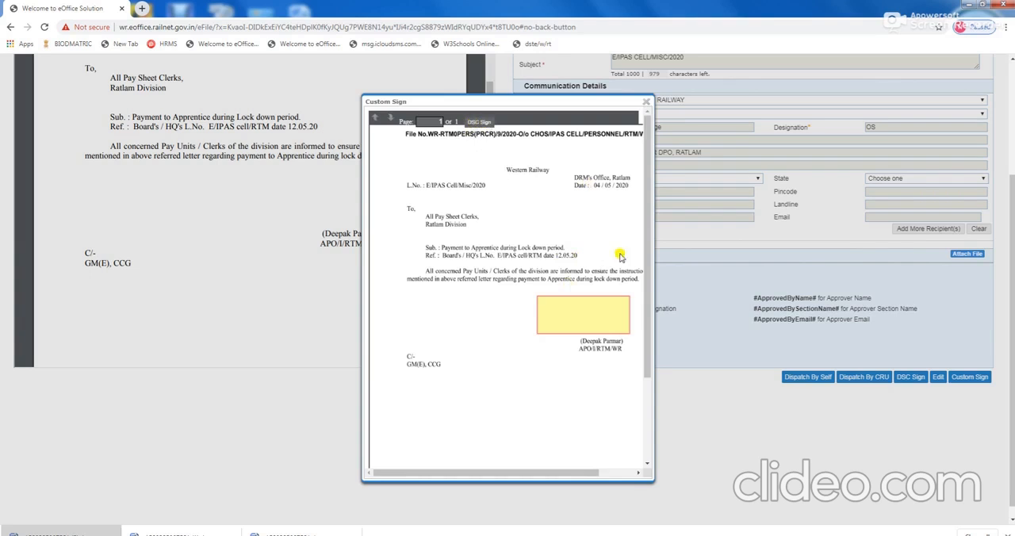
Apply the DSC signature in the marked area, entering the User PIN to verify it.
{"action": "left_click_drag", "start_coordinate": [646, 294], "coordinate": [648, 437]}
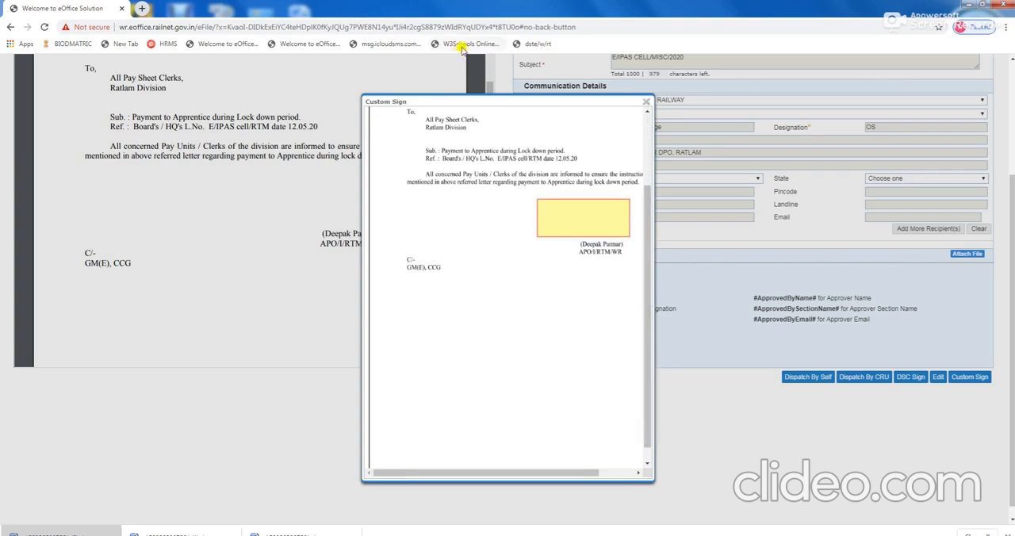
{"action": "left_click_drag", "start_coordinate": [648, 302], "coordinate": [646, 186]}
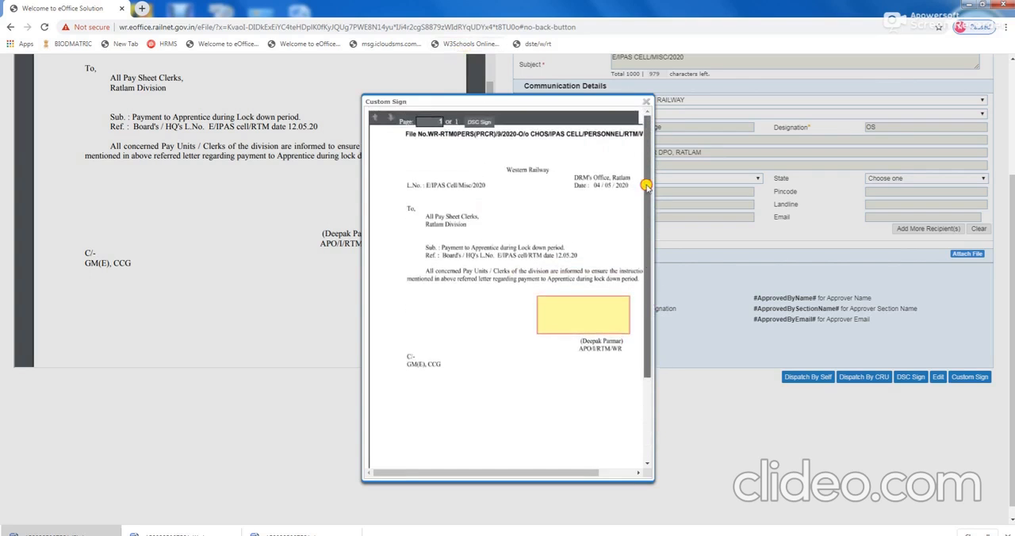
{"action": "left_click", "coordinate": [475, 123]}
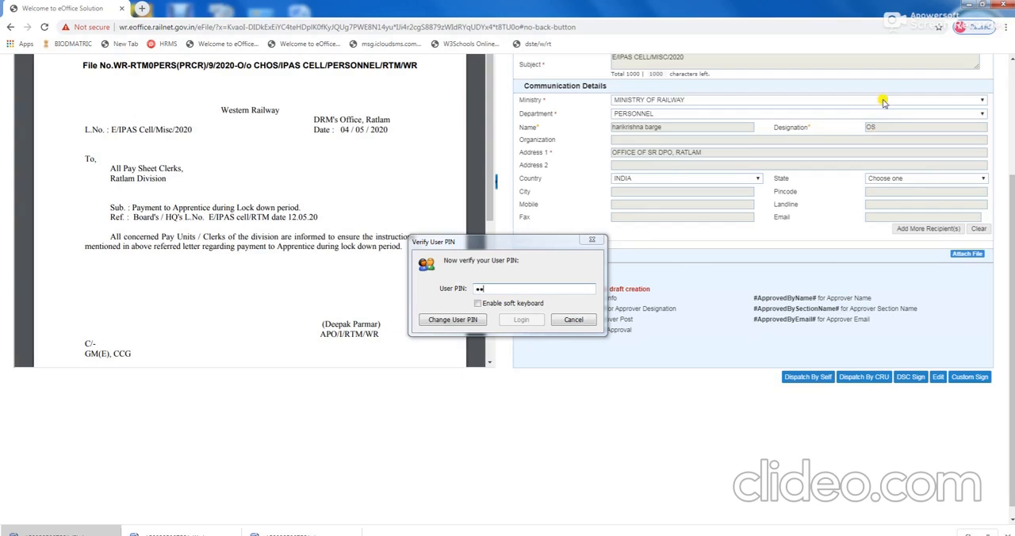
{"action": "type", "text": "*"}
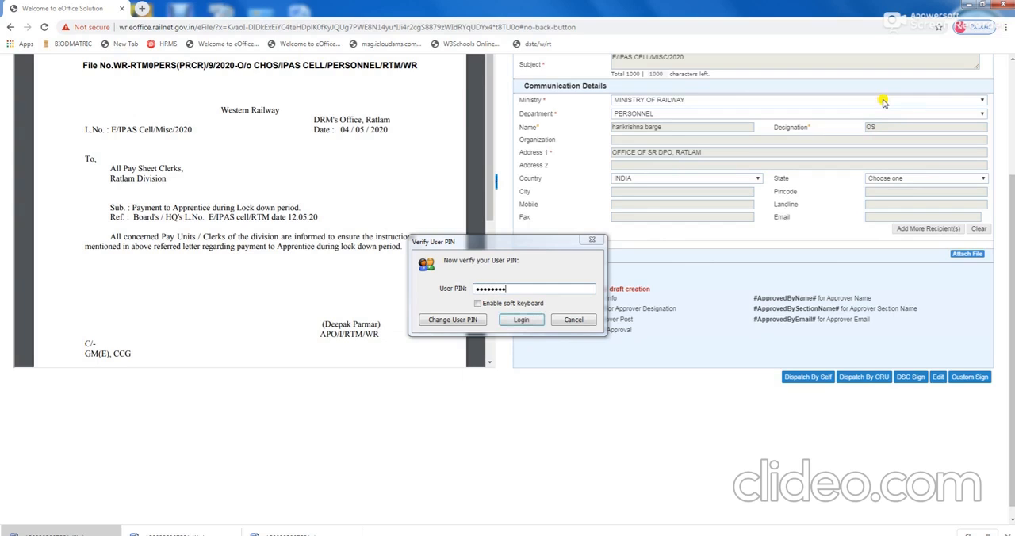
{"action": "left_click", "coordinate": [519, 321]}
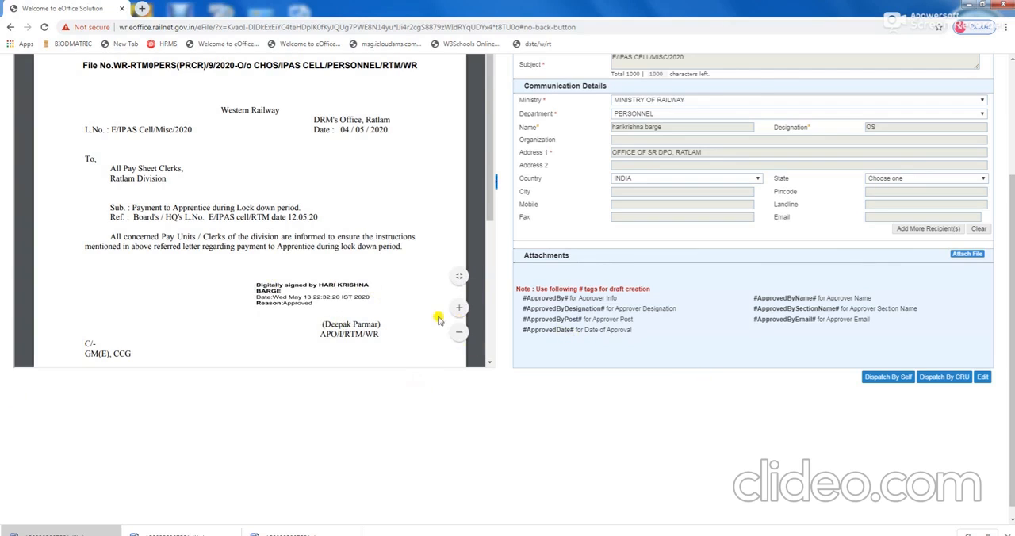
Examine the digital signature on the signed letter, and open the file's correspondence view with its notes.
{"action": "scroll", "coordinate": [336, 295], "scroll_direction": "up", "scroll_amount": 1}
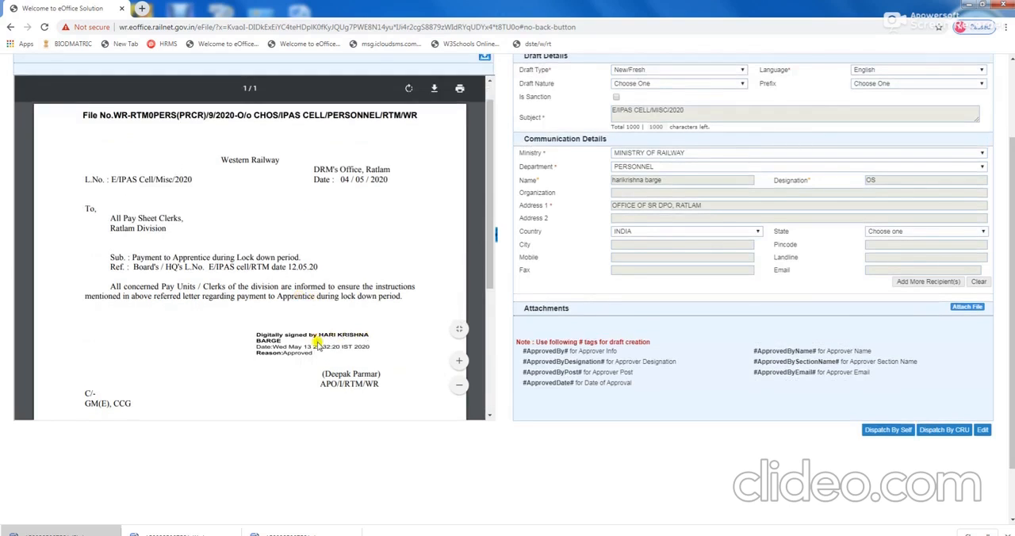
{"action": "scroll", "coordinate": [317, 344], "scroll_direction": "down", "scroll_amount": 1}
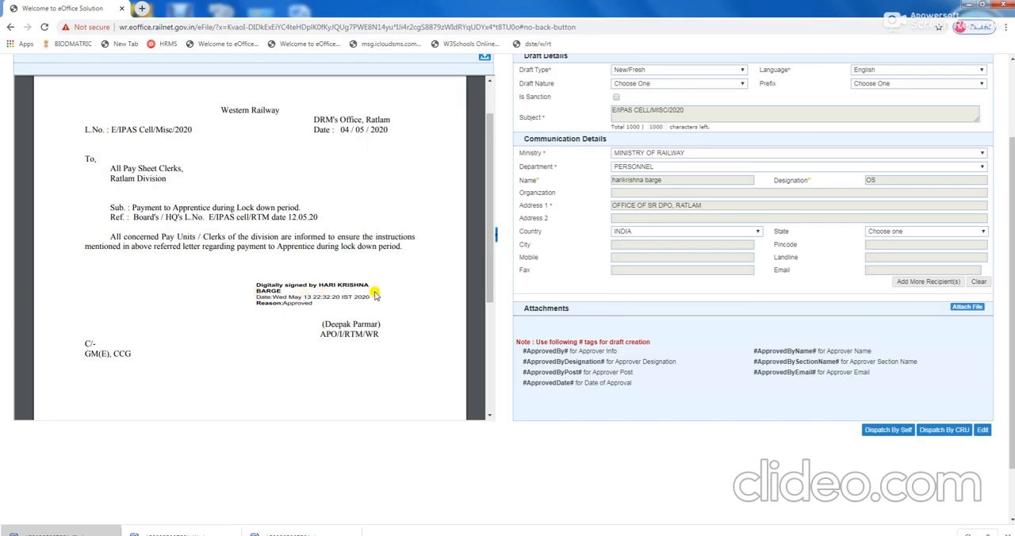
{"action": "scroll", "coordinate": [372, 282], "scroll_direction": "up", "scroll_amount": 3}
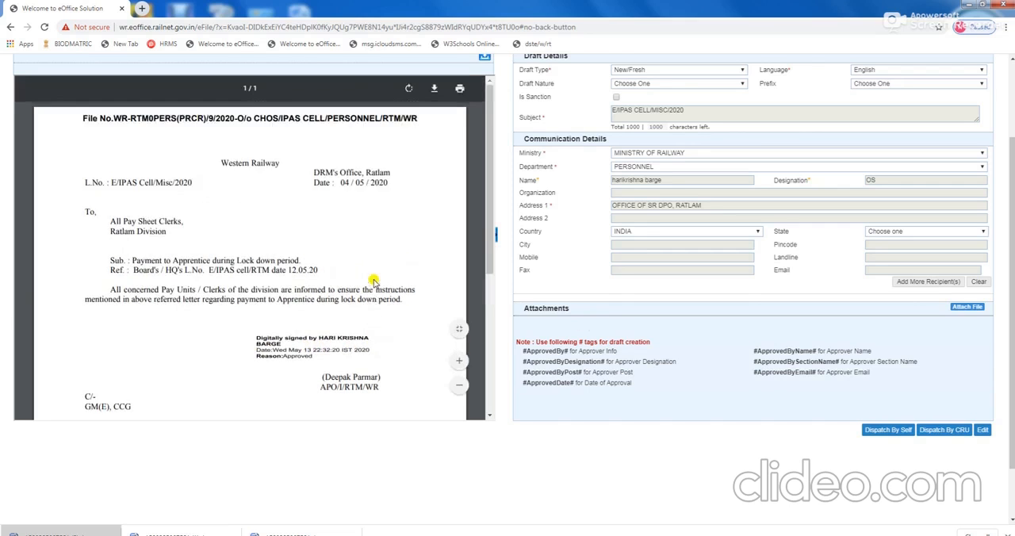
{"action": "scroll", "coordinate": [373, 262], "scroll_direction": "up", "scroll_amount": 1}
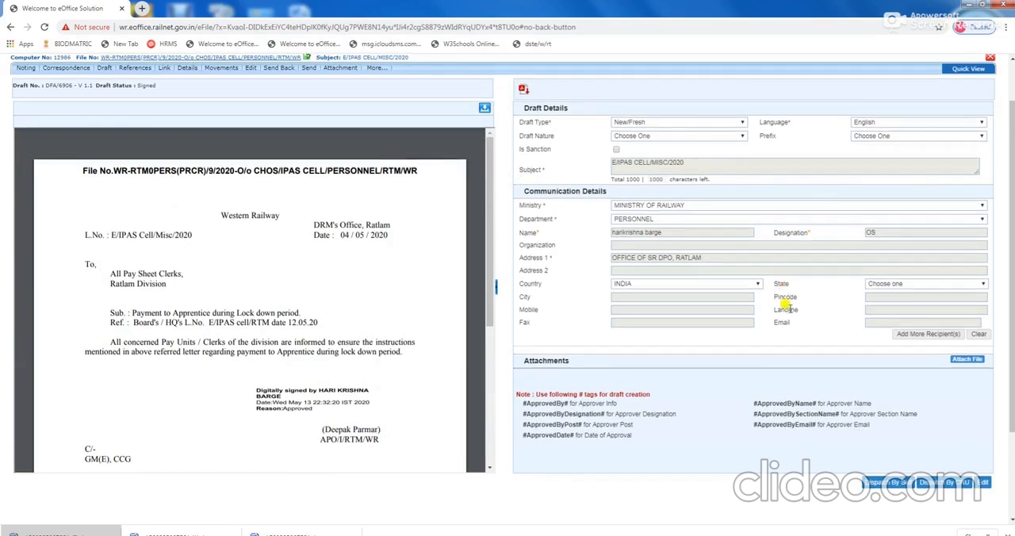
{"action": "scroll", "coordinate": [785, 254], "scroll_direction": "down", "scroll_amount": 2}
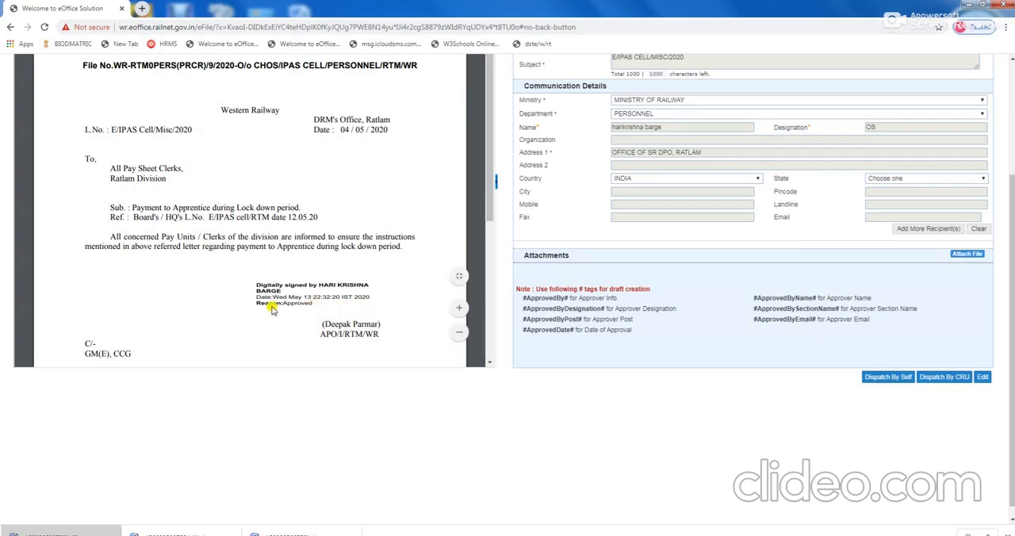
{"action": "scroll", "coordinate": [307, 317], "scroll_direction": "up", "scroll_amount": 2}
{"action": "scroll", "coordinate": [307, 317], "scroll_direction": "up", "scroll_amount": 1}
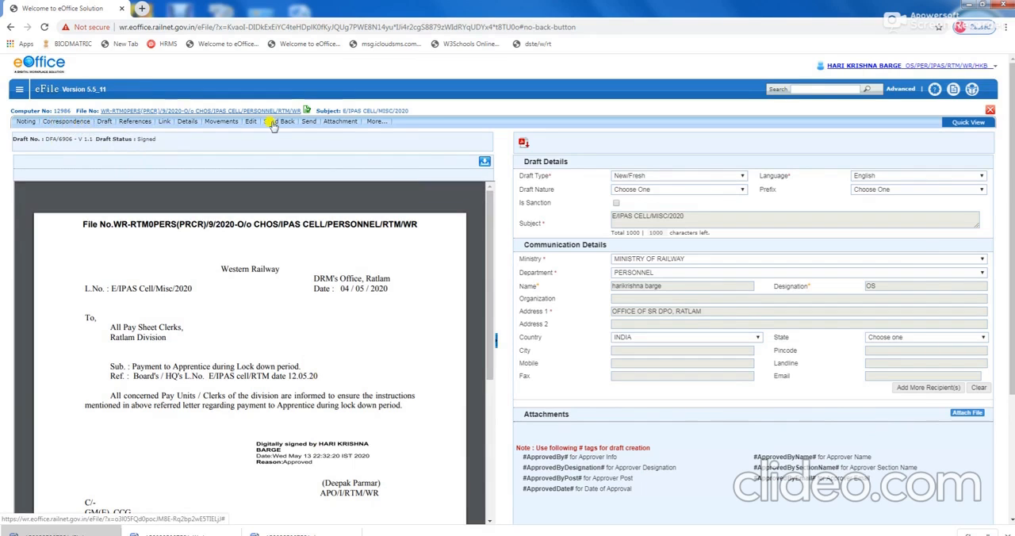
{"action": "left_click", "coordinate": [54, 125]}
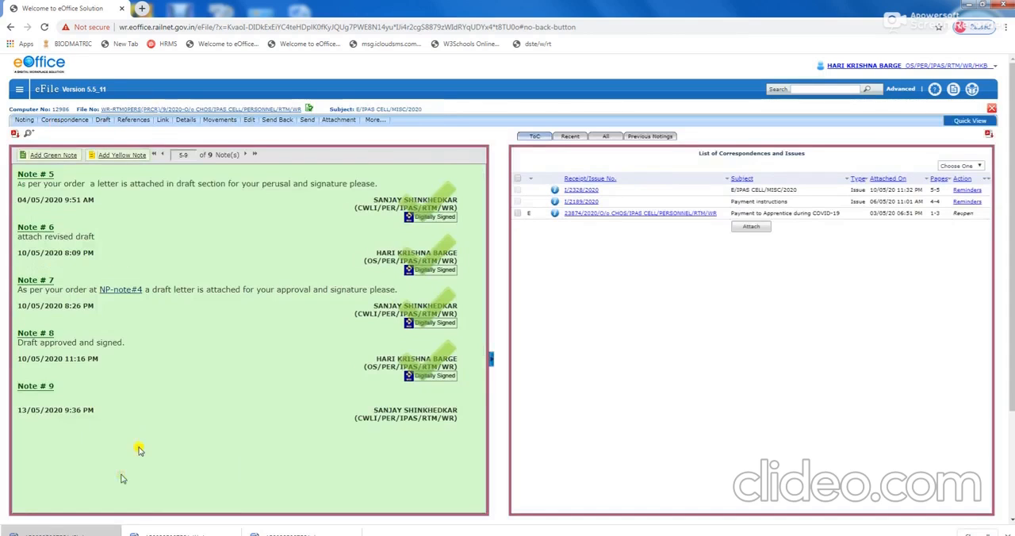
Add a green note to the file reading "draft approved and signed. kindly dispatch.".
{"action": "left_click", "coordinate": [42, 156]}
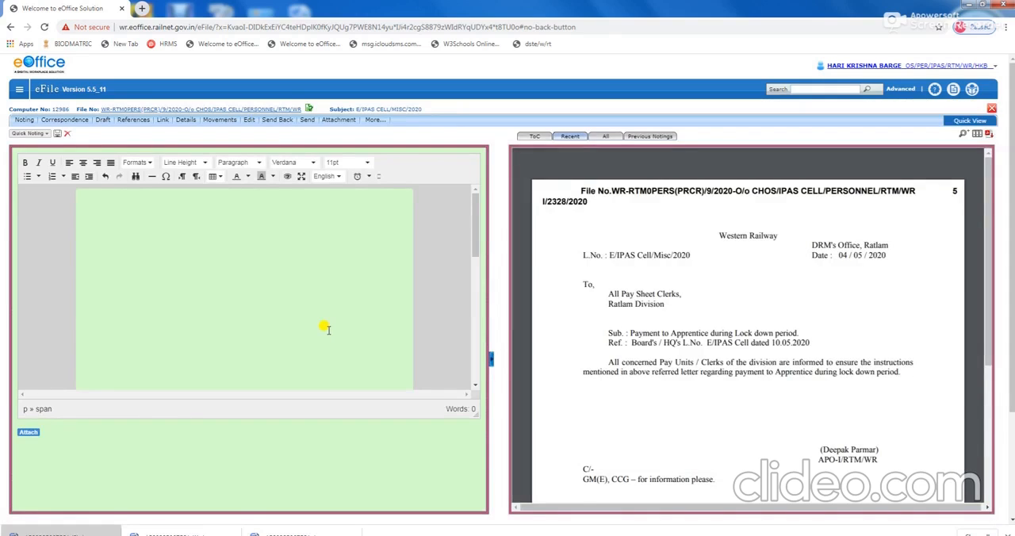
{"action": "type", "text": "dra"}
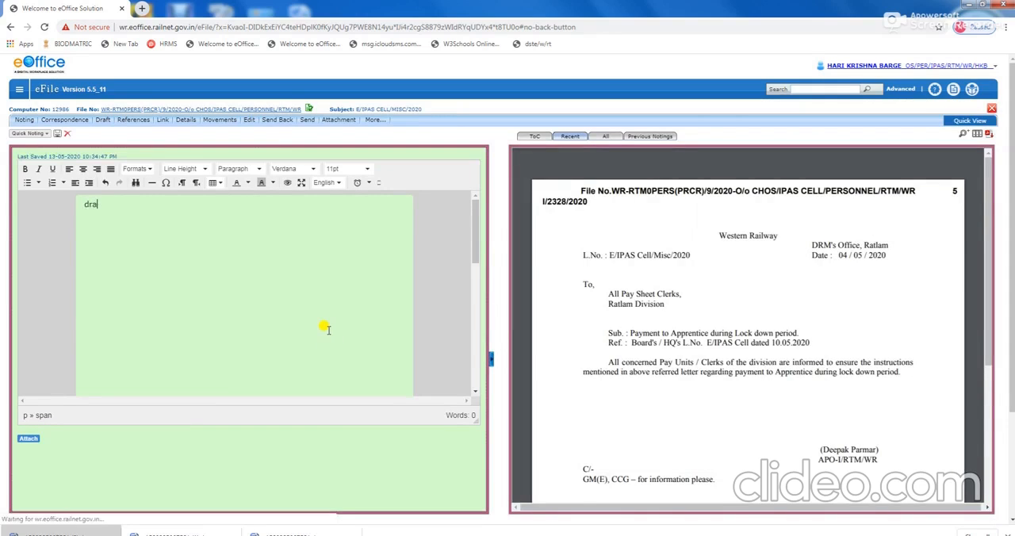
{"action": "type", "text": "ft app"}
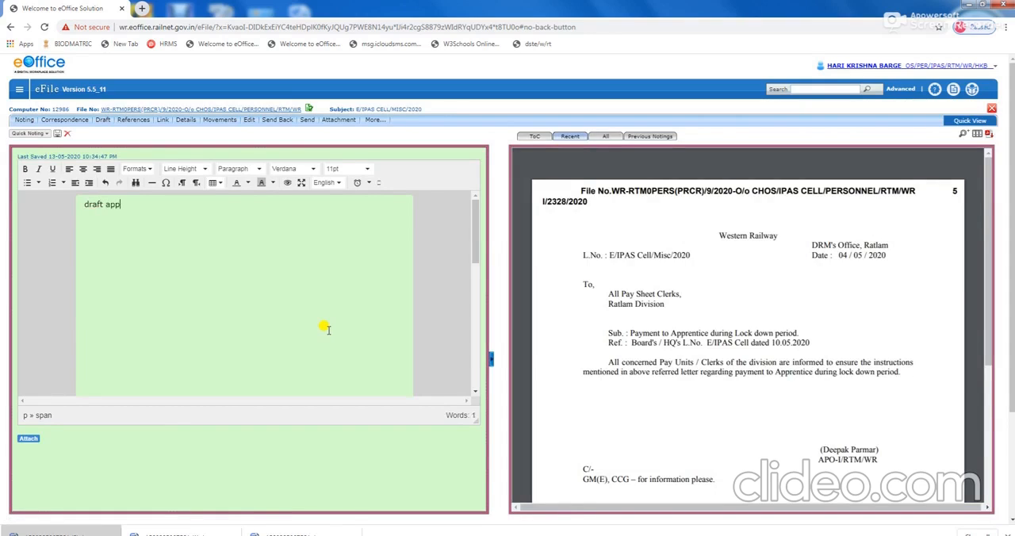
{"action": "type", "text": "roved and signed. kindly dis"}
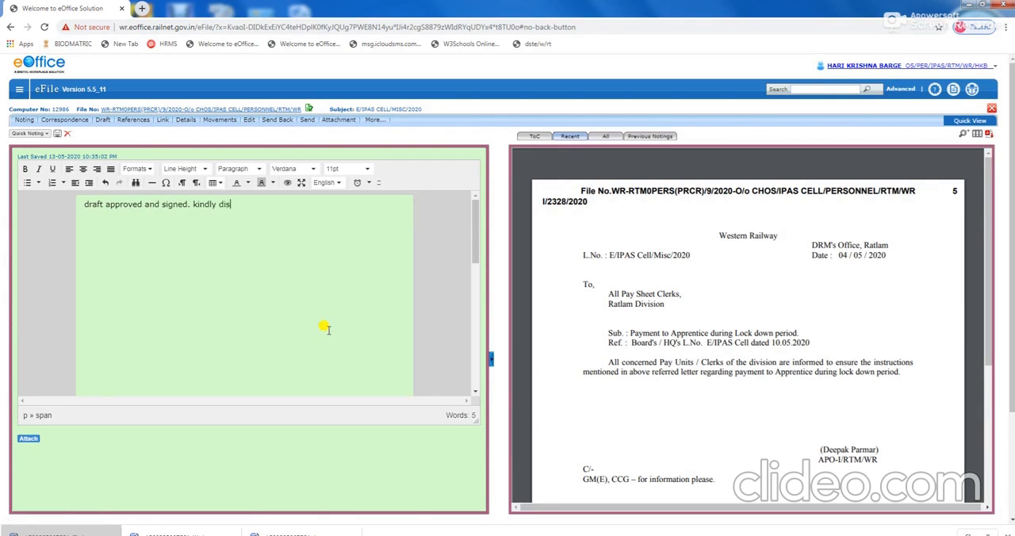
{"action": "type", "text": "patch."}
Start sending the file internally, choose the Send Back recipient and enable SMS notification.
{"action": "left_click", "coordinate": [308, 121]}
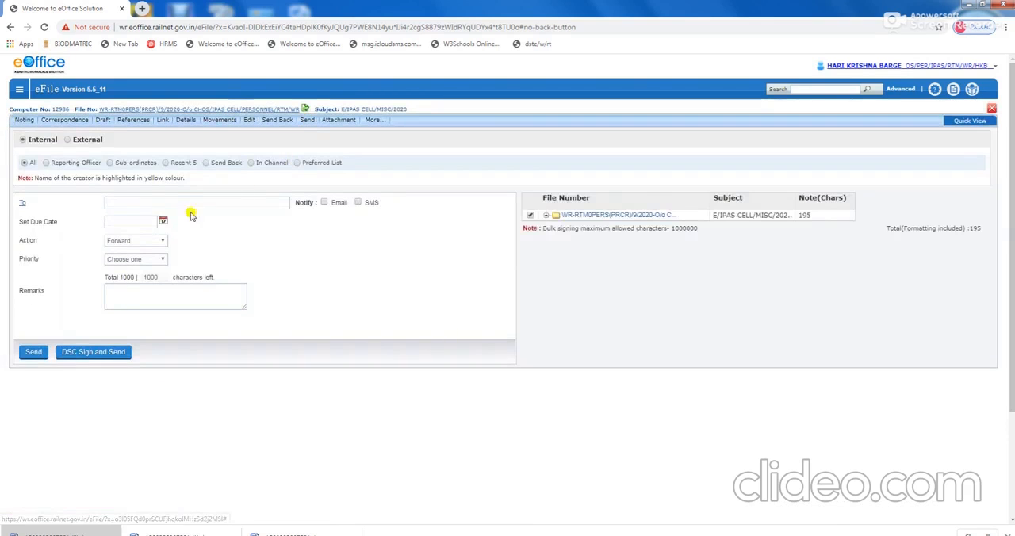
{"action": "left_click", "coordinate": [188, 203]}
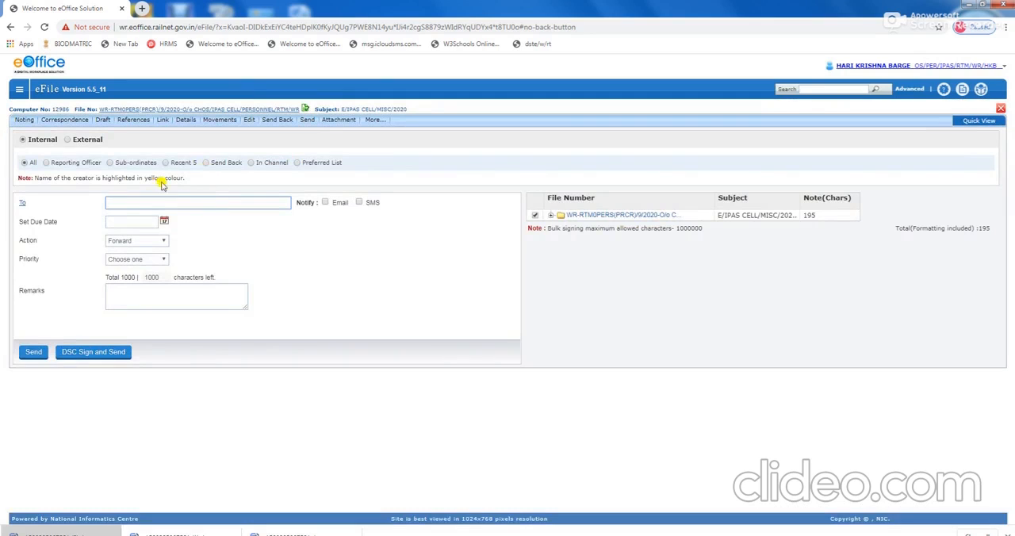
{"action": "left_click", "coordinate": [206, 162]}
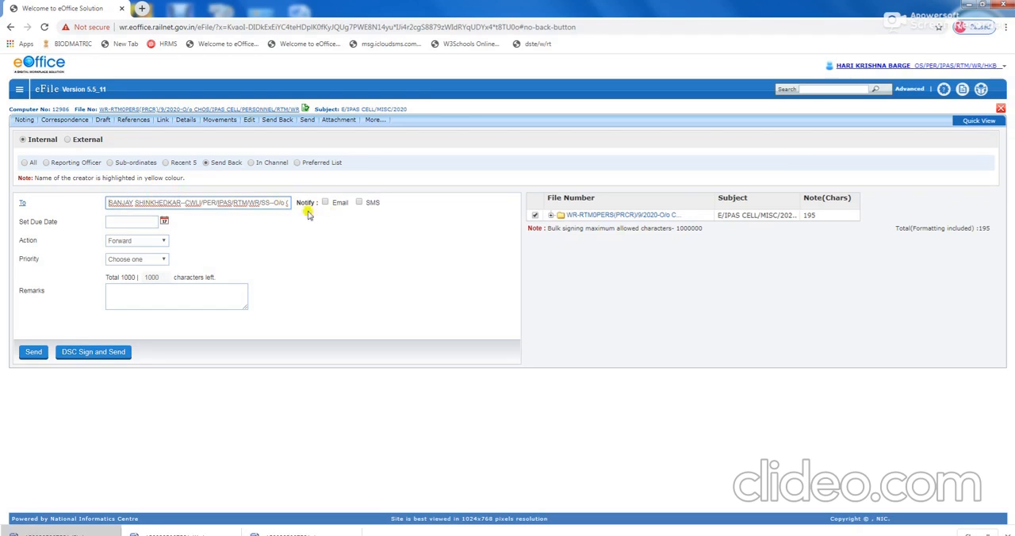
{"action": "left_click", "coordinate": [359, 204]}
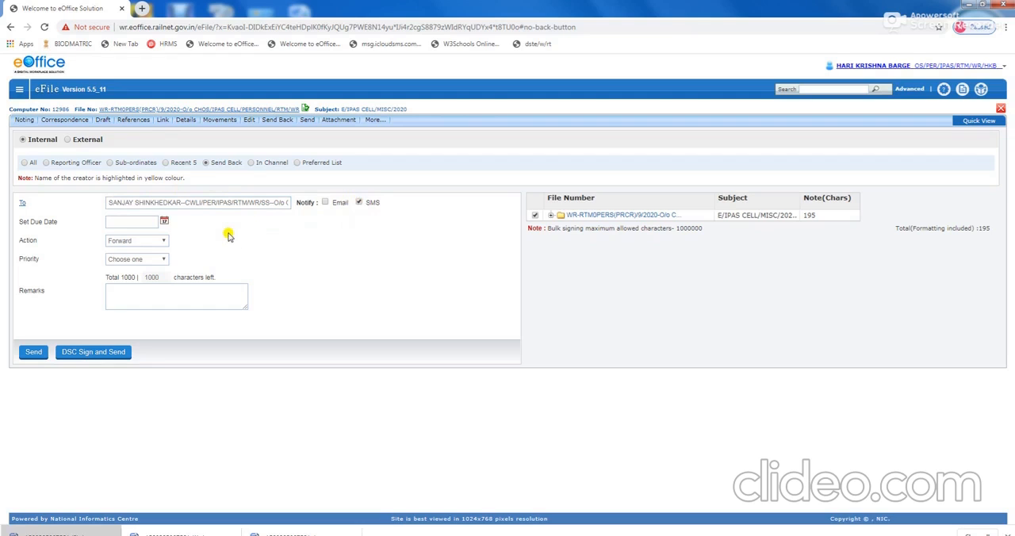
{"action": "left_click", "coordinate": [142, 261]}
{"action": "left_click", "coordinate": [146, 262]}
{"action": "left_click", "coordinate": [147, 249]}
{"action": "left_click", "coordinate": [147, 243]}
{"action": "left_click", "coordinate": [158, 222]}
Enter the remark "dradt signed" and send the file with a DSC signature.
{"action": "left_click", "coordinate": [127, 288]}
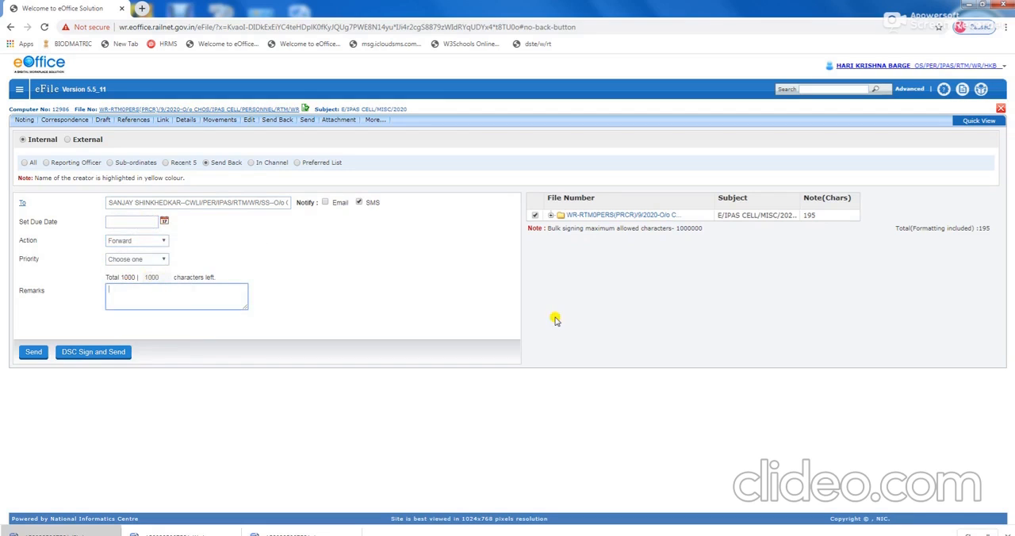
{"action": "type", "text": "d"}
{"action": "key", "text": "BackSpace"}
{"action": "key", "text": "BackSpace"}
{"action": "type", "text": "adt signed"}
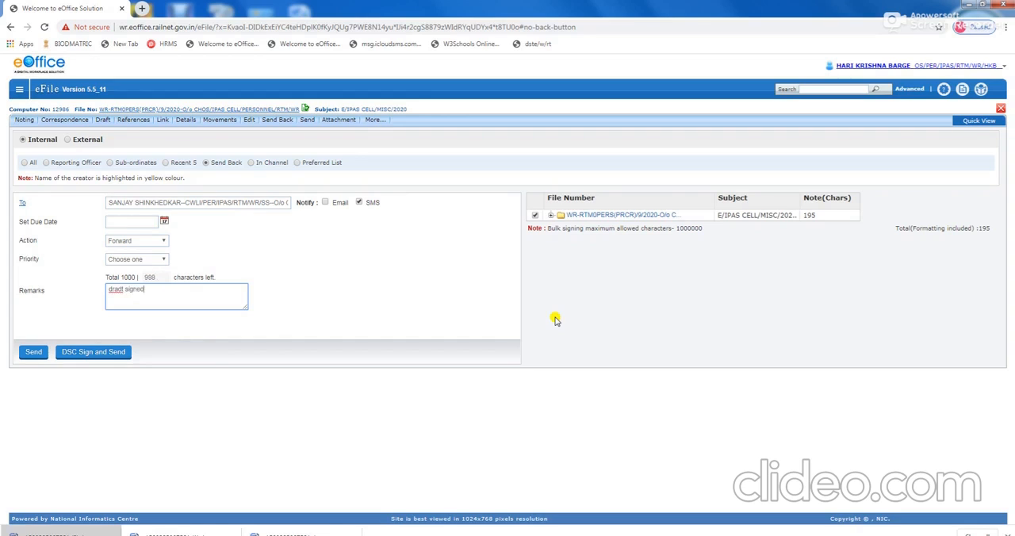
{"action": "left_click", "coordinate": [91, 355]}
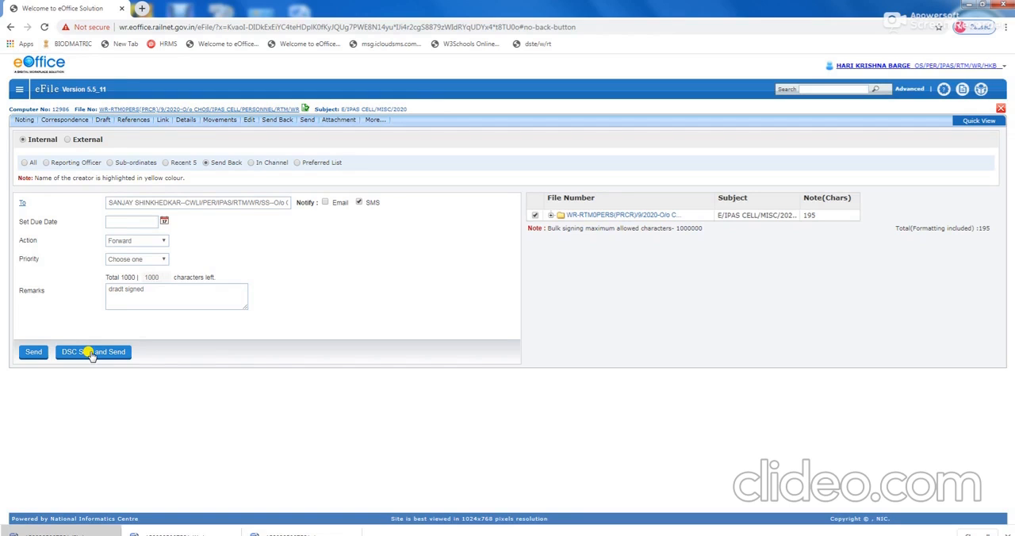
{"action": "left_click", "coordinate": [92, 354]}
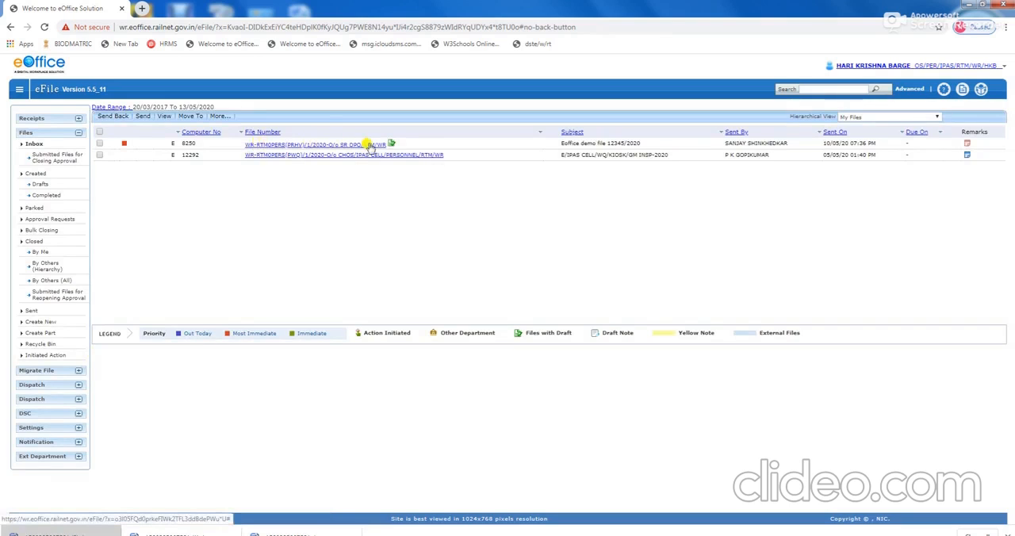
Open the most recently sent E/IPAS CELL/MISC/2020 file from the sent files and view its draft list.
{"action": "left_click", "coordinate": [29, 312]}
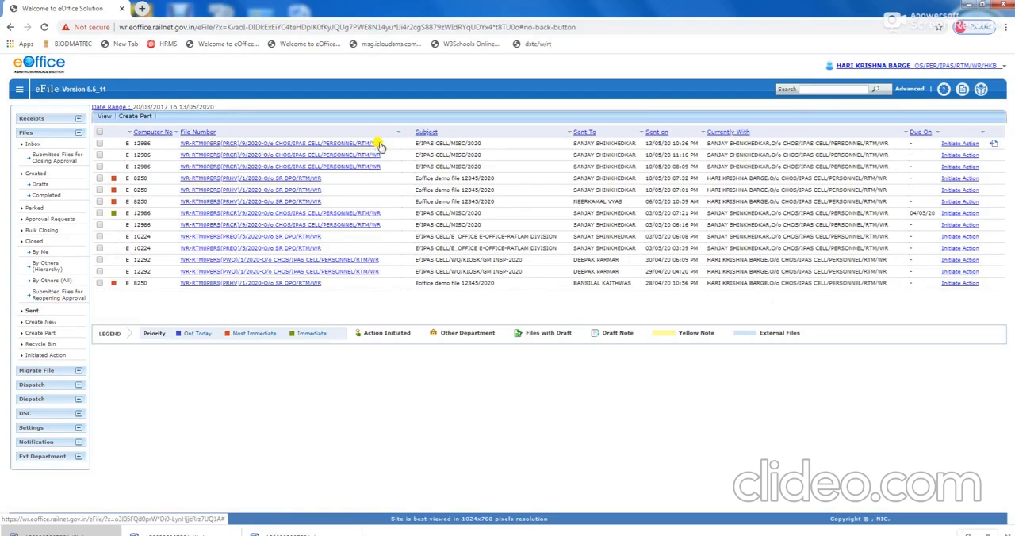
{"action": "left_click", "coordinate": [336, 148]}
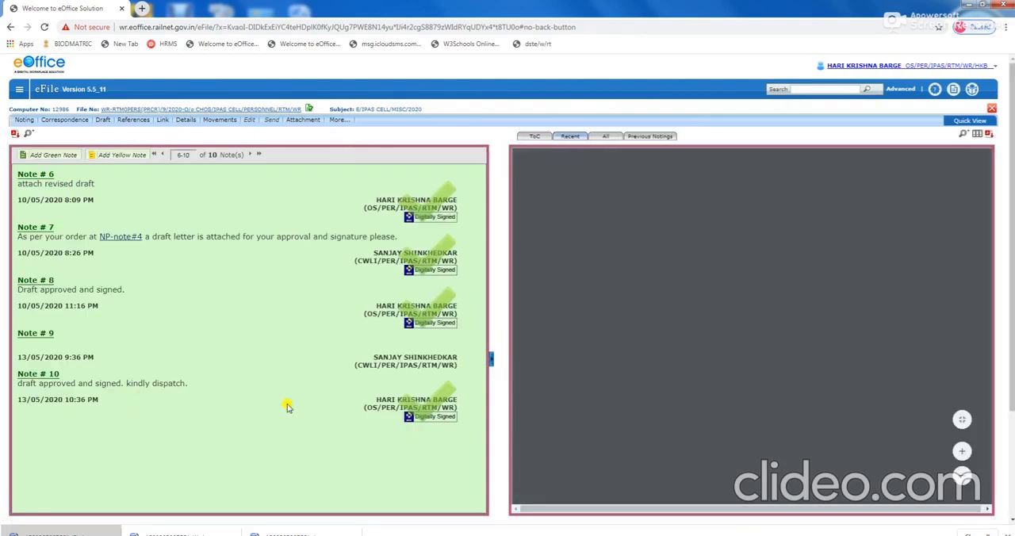
{"action": "mouse_move", "coordinate": [103, 120]}
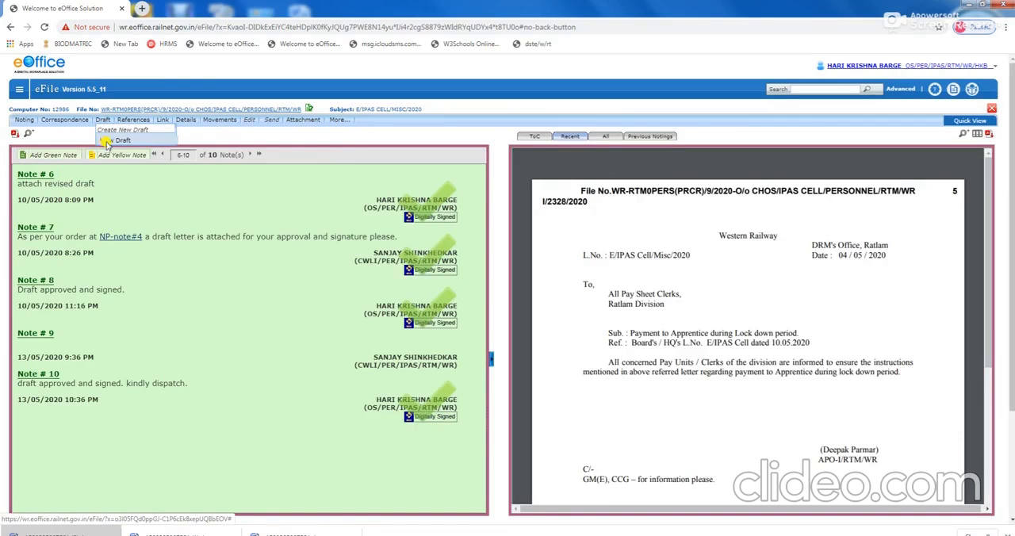
{"action": "left_click", "coordinate": [106, 141]}
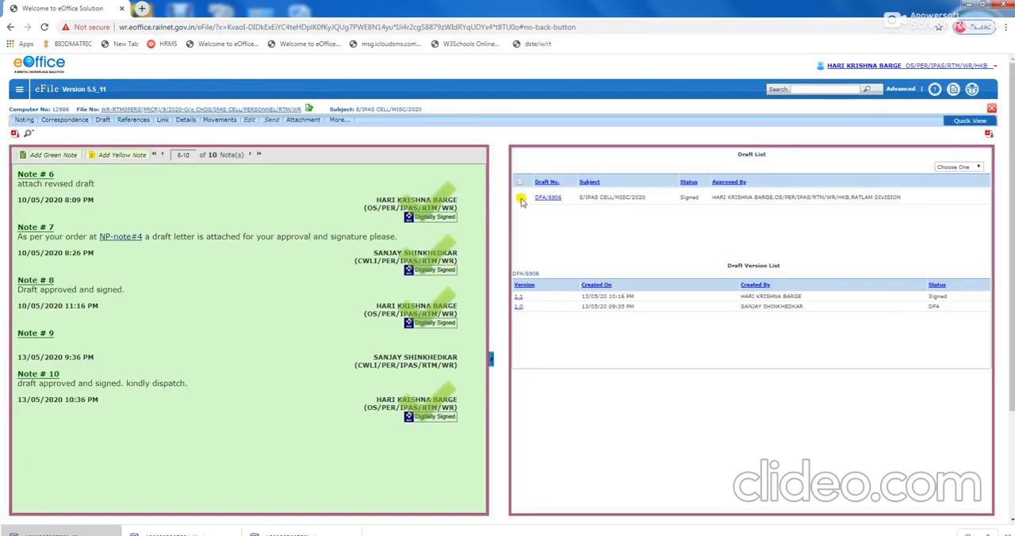
Examine the signed letter of draft DFA/6906, and return to the files inbox.
{"action": "left_click", "coordinate": [547, 198]}
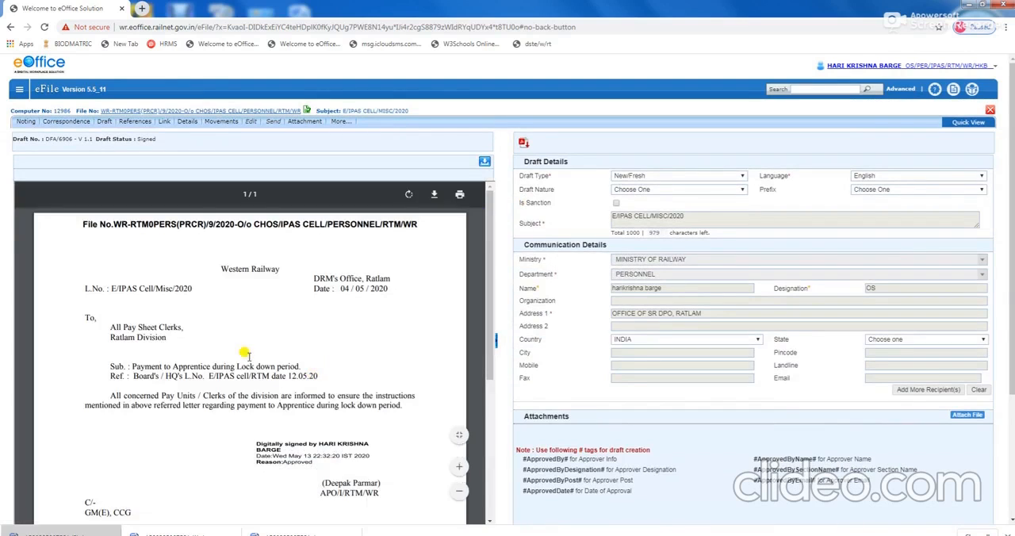
{"action": "scroll", "coordinate": [251, 361], "scroll_direction": "down", "scroll_amount": 5}
{"action": "scroll", "coordinate": [252, 366], "scroll_direction": "up", "scroll_amount": 5}
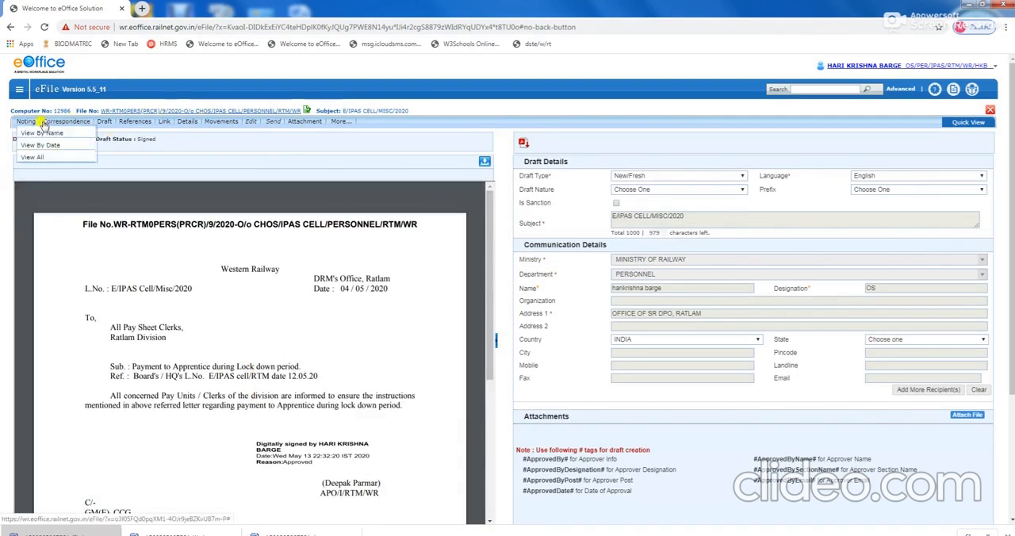
{"action": "left_click", "coordinate": [20, 92]}
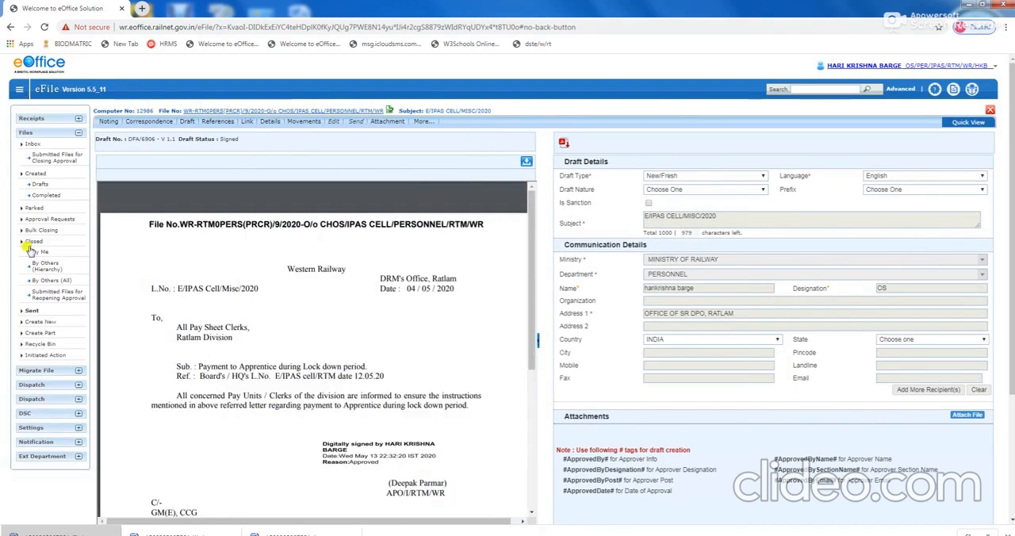
{"action": "left_click", "coordinate": [31, 145]}
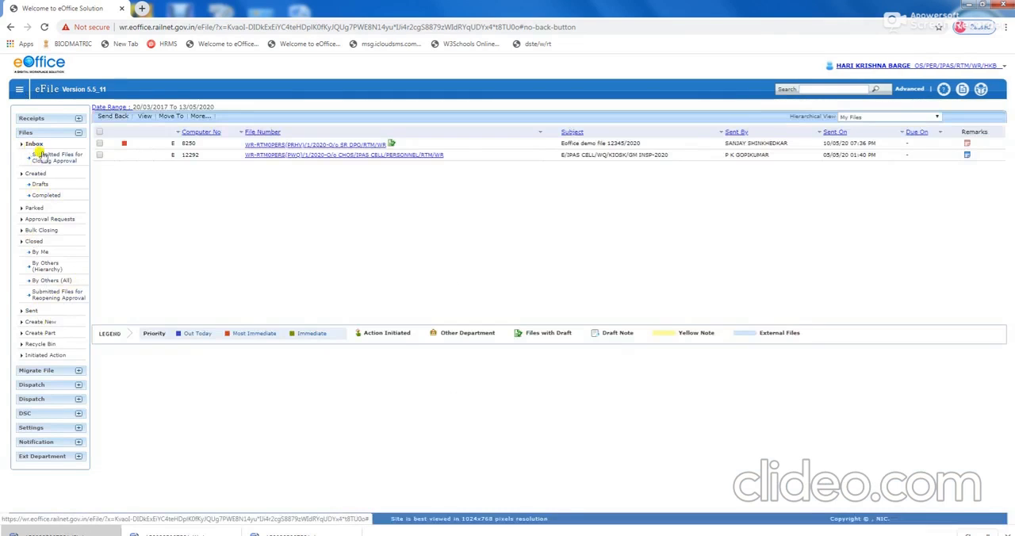